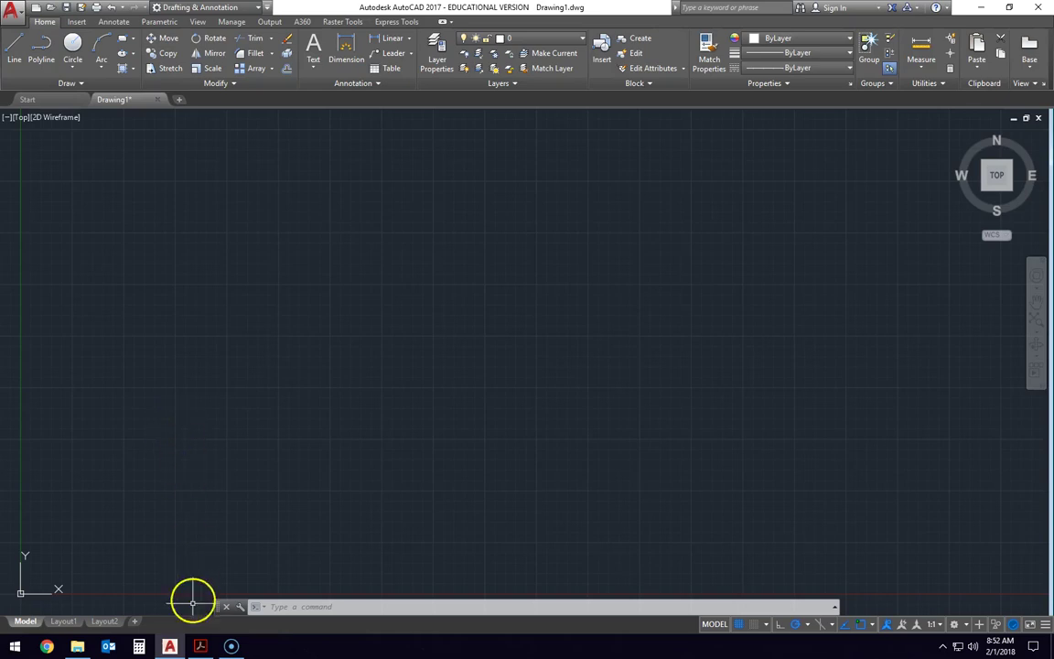
Step: Draw a 6-diameter circle by centre and diameter
left_click(200, 646)
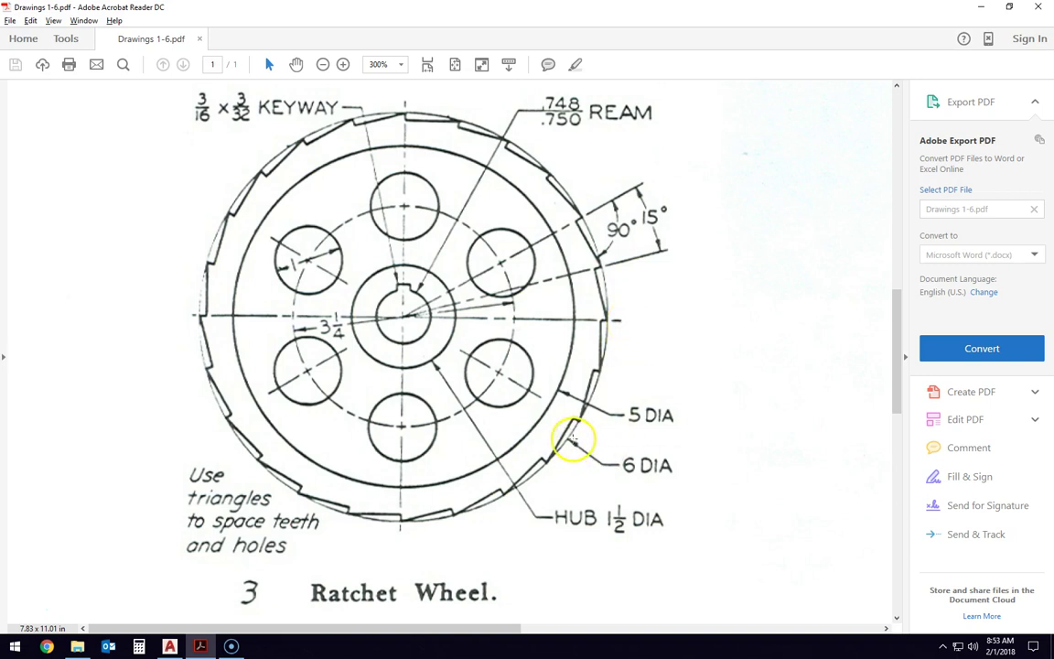
key("alt+Tab")
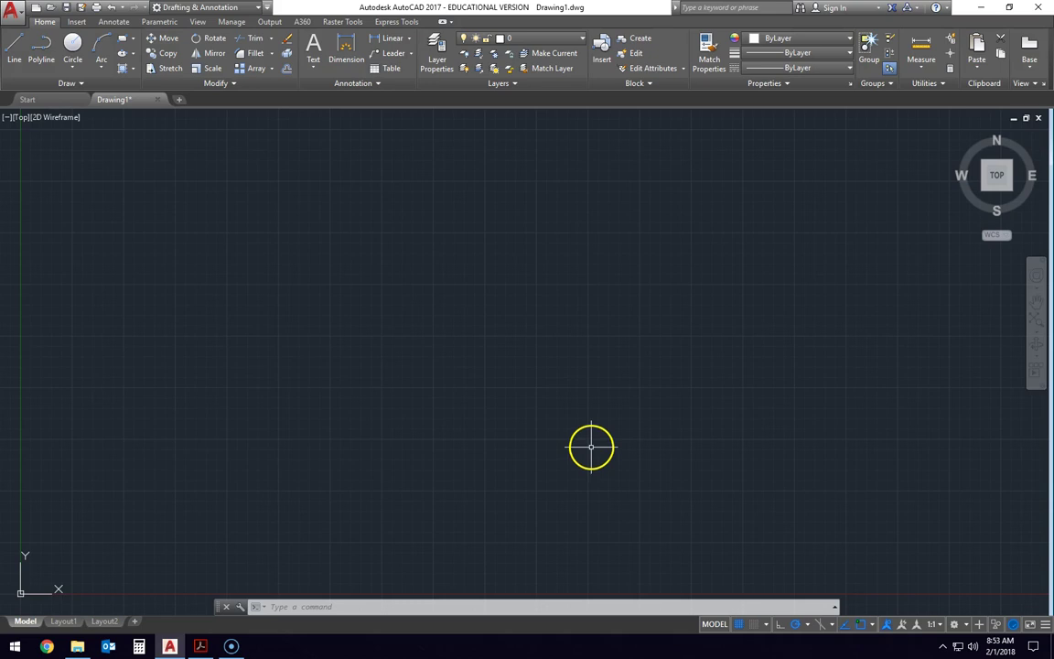
left_click(72, 64)
left_click(94, 111)
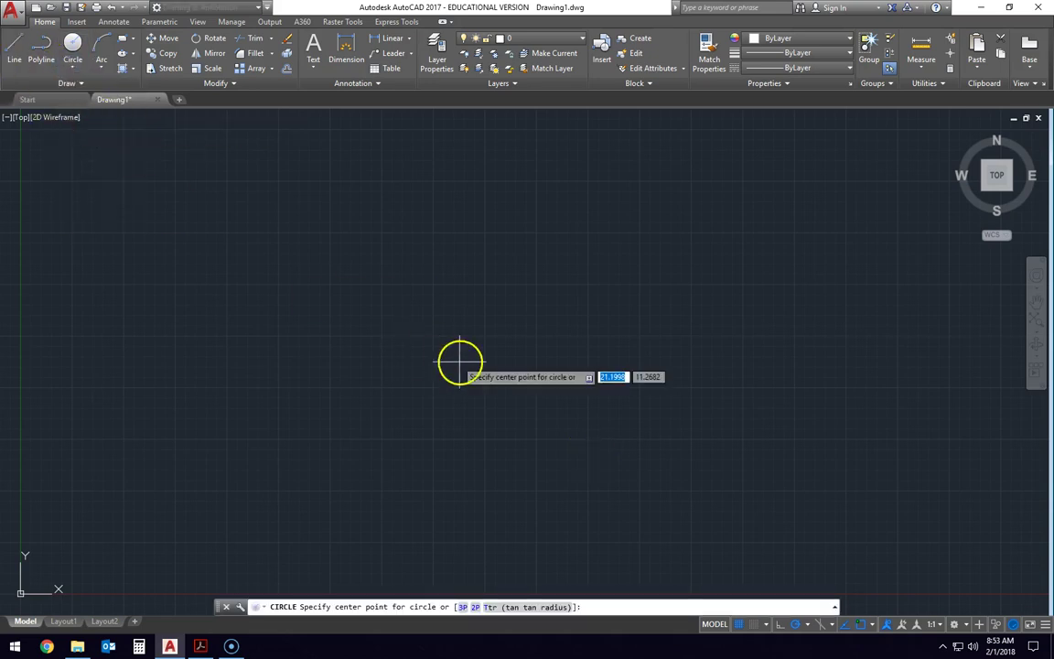
left_click(328, 369)
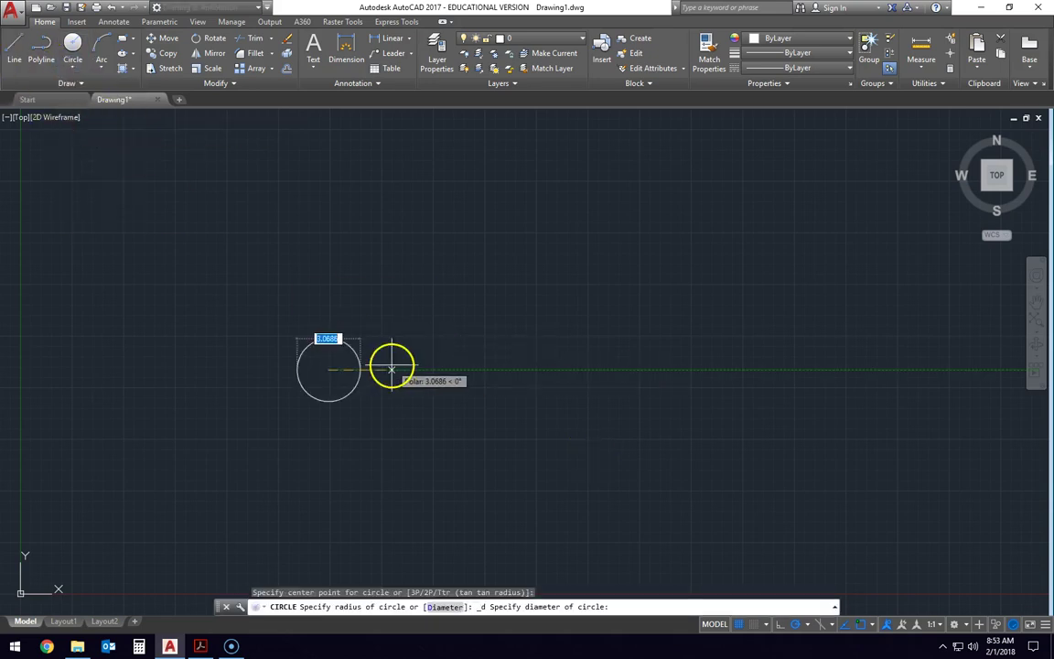
type("6")
key("Return")
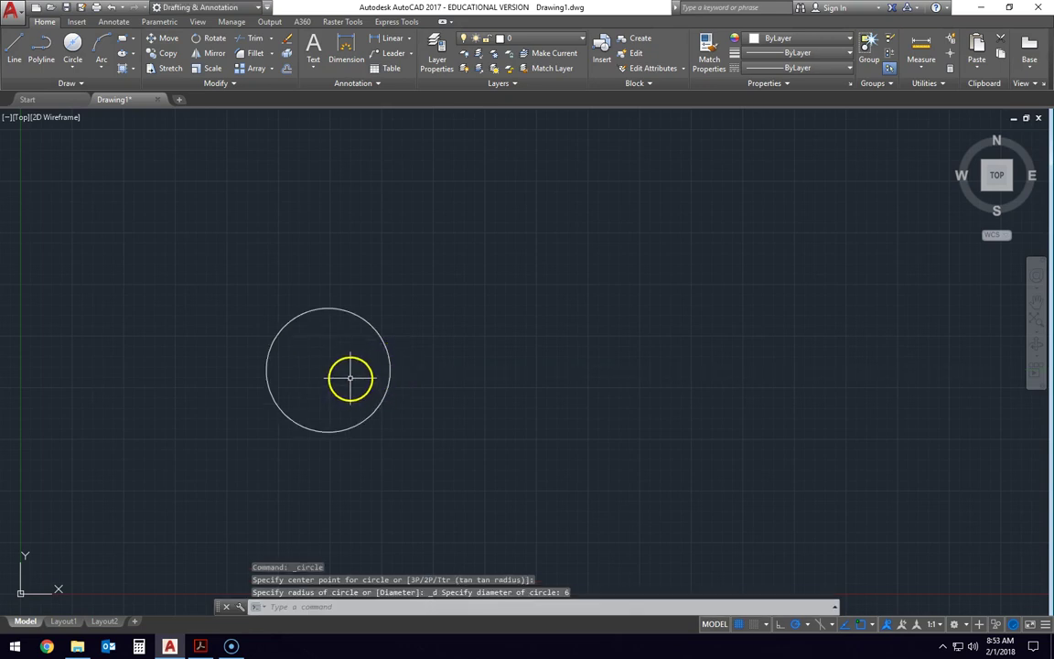
Step: Add a concentric 5-diameter circle at the same centre point
scroll(346, 370, "up", 4)
middle_click_drag(343, 369, 563, 351)
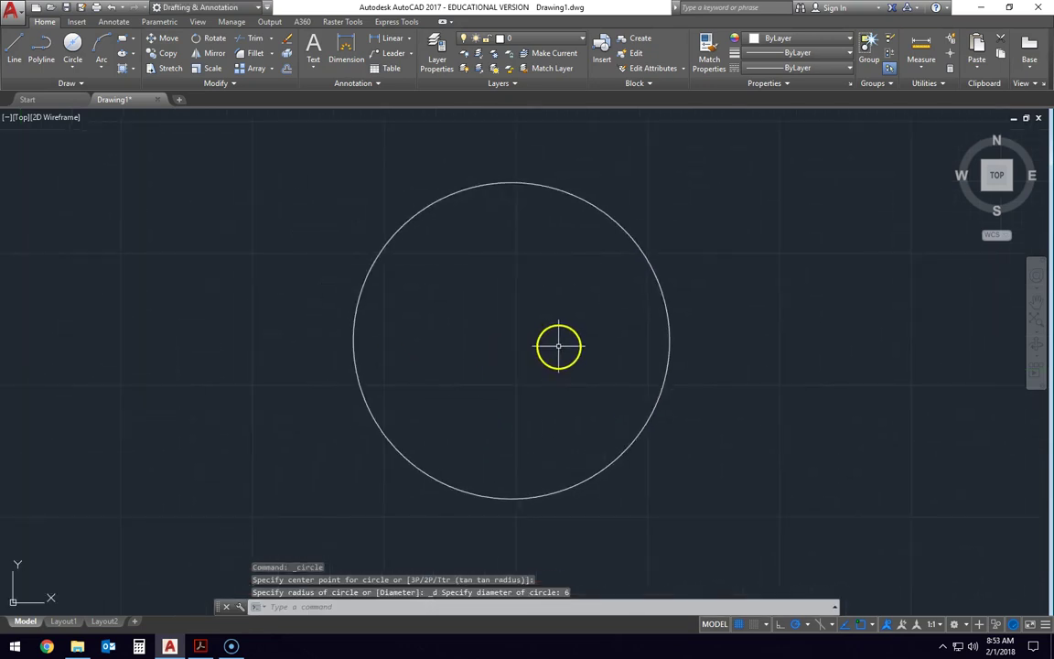
key("alt+Tab")
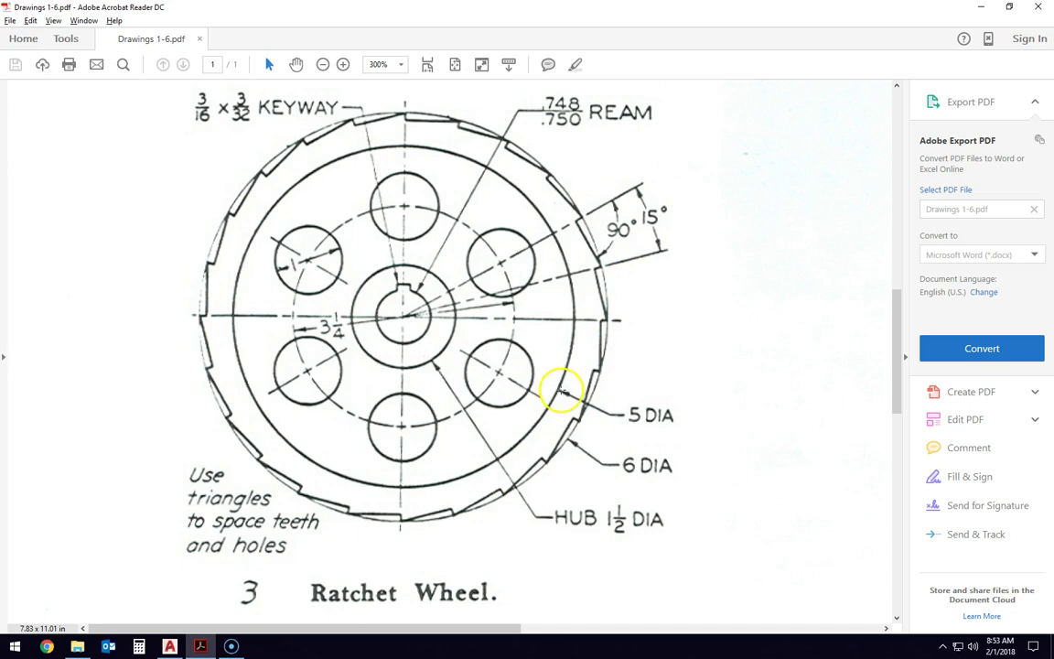
key("alt+Tab")
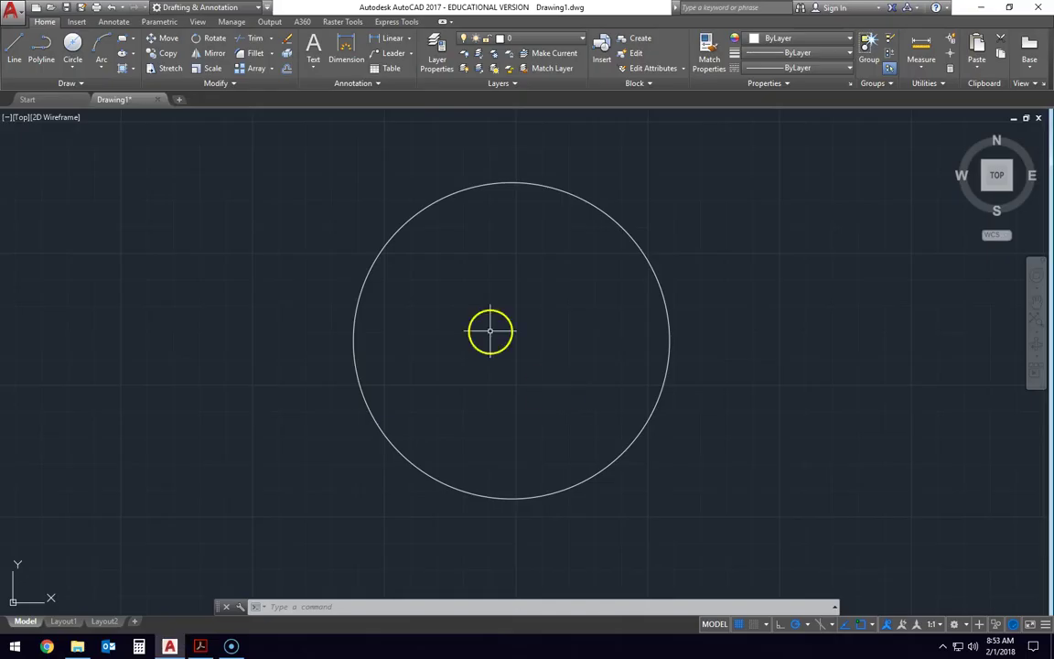
left_click(69, 69)
left_click(91, 90)
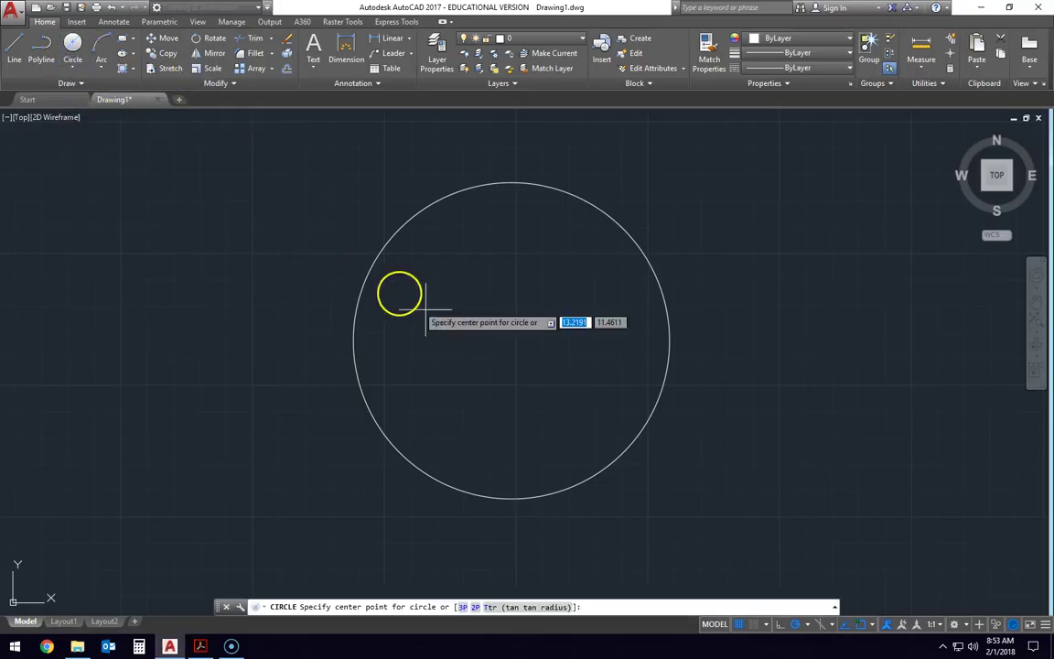
left_click(512, 340)
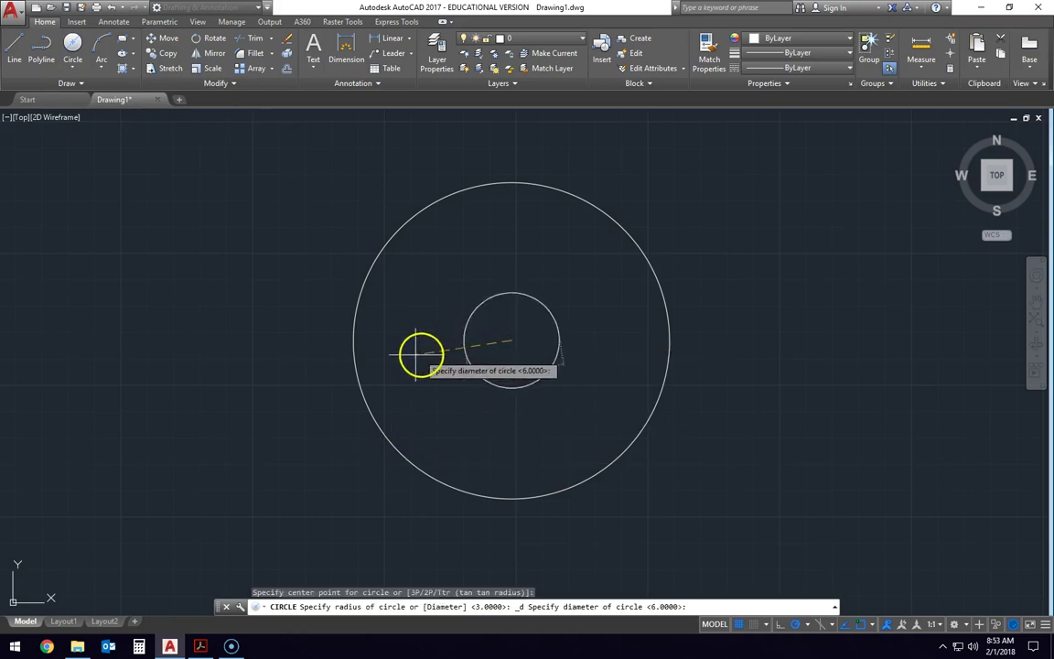
type("5")
key("Return")
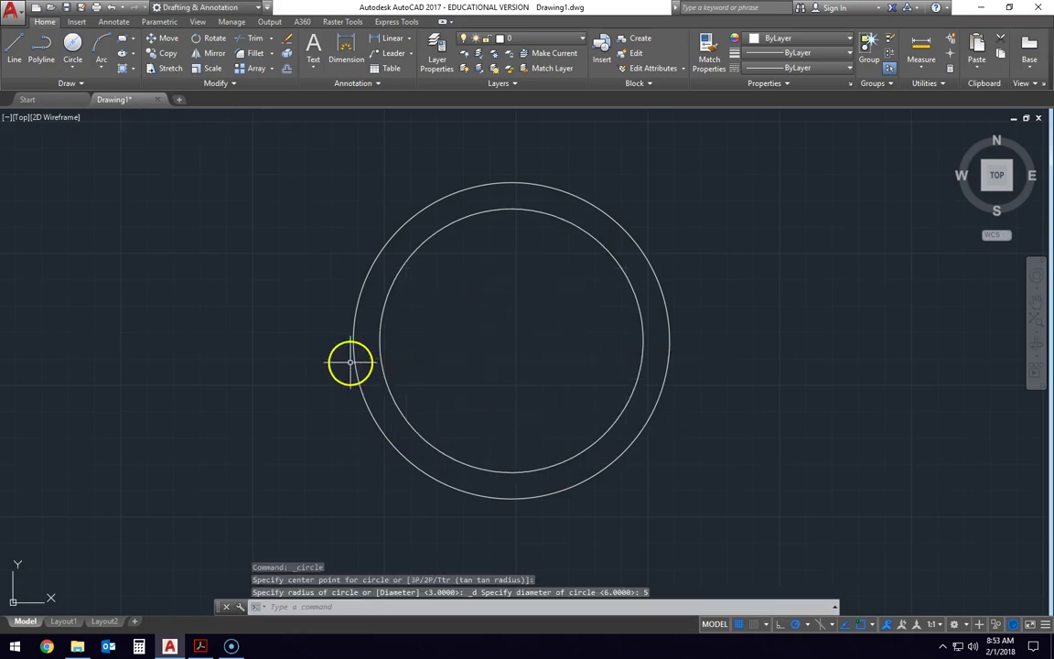
key("alt+Tab")
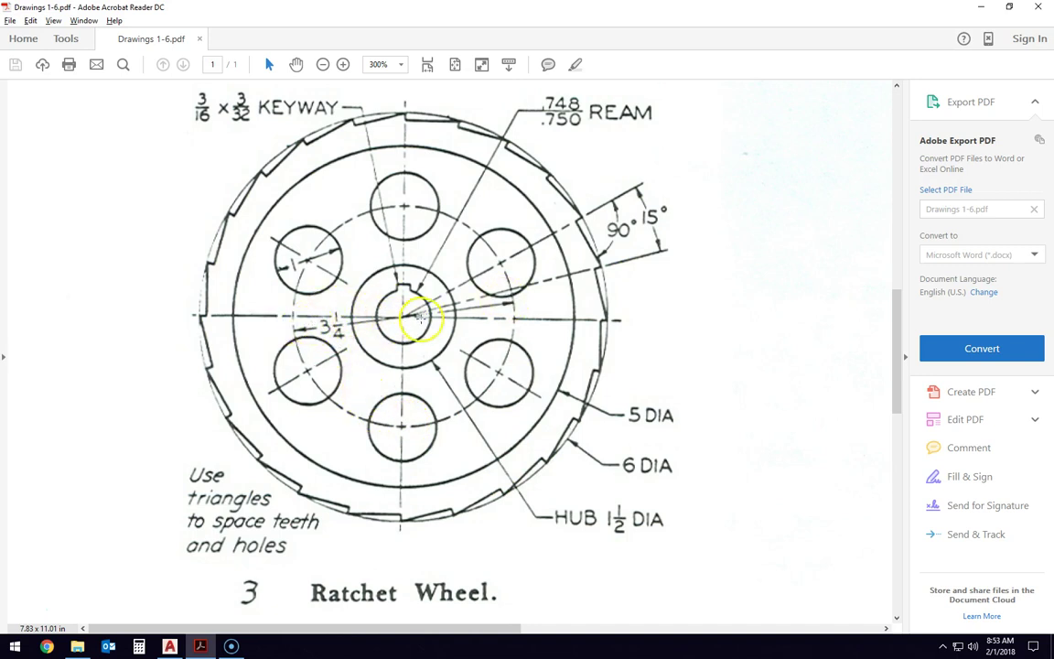
Step: Draw a 3.25-diameter circle snapped to the rings' common centre, checking the reference
key("alt+Tab")
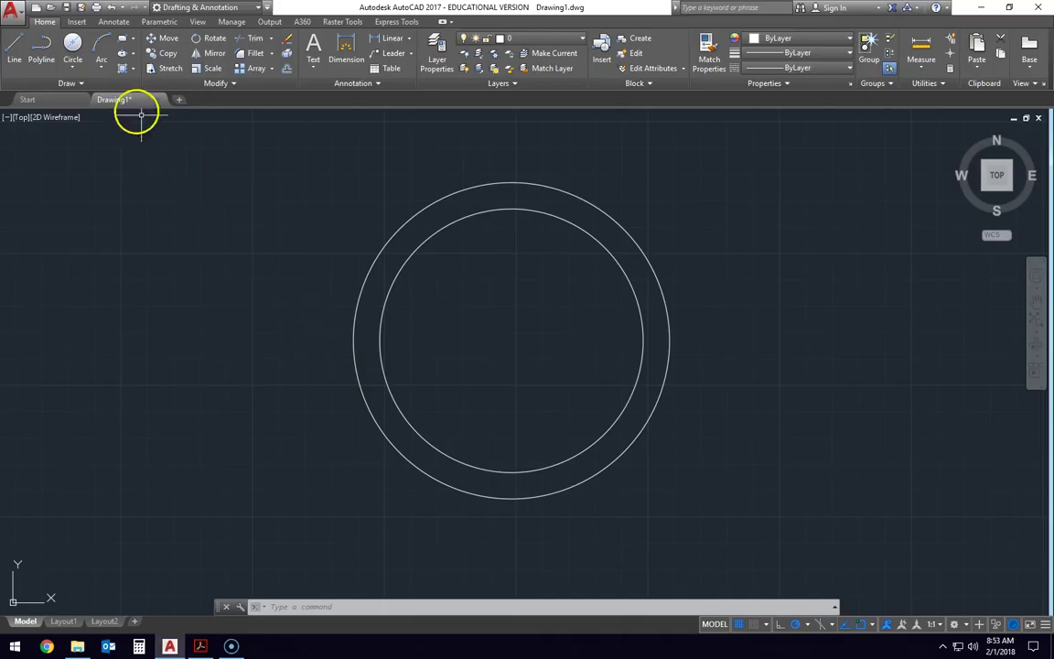
left_click(71, 45)
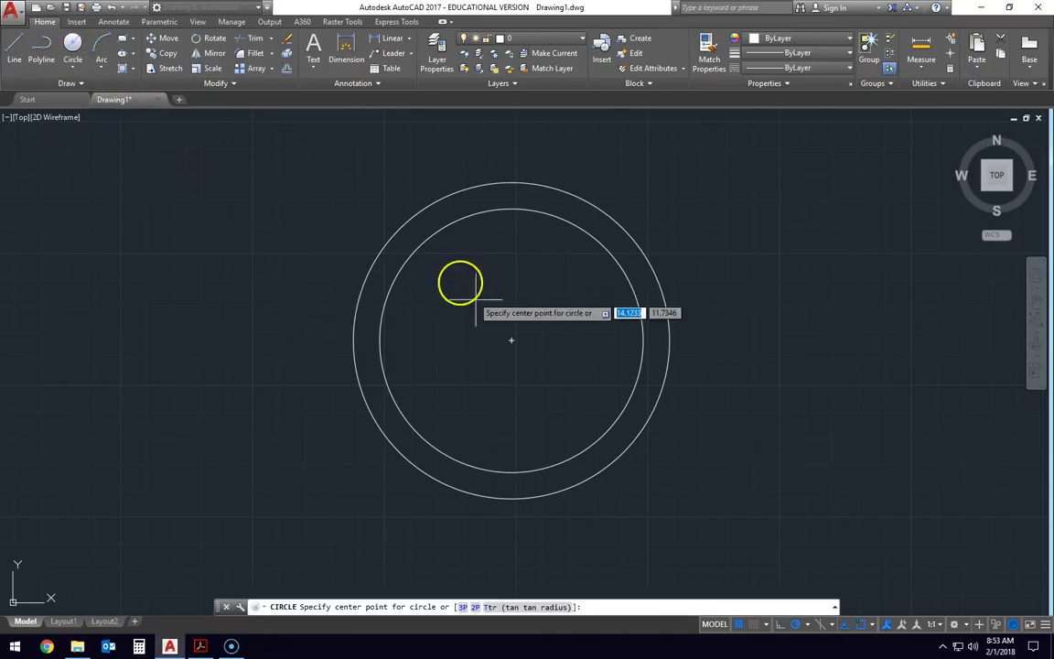
left_click(512, 341)
type("d")
key("Return")
type("3.25")
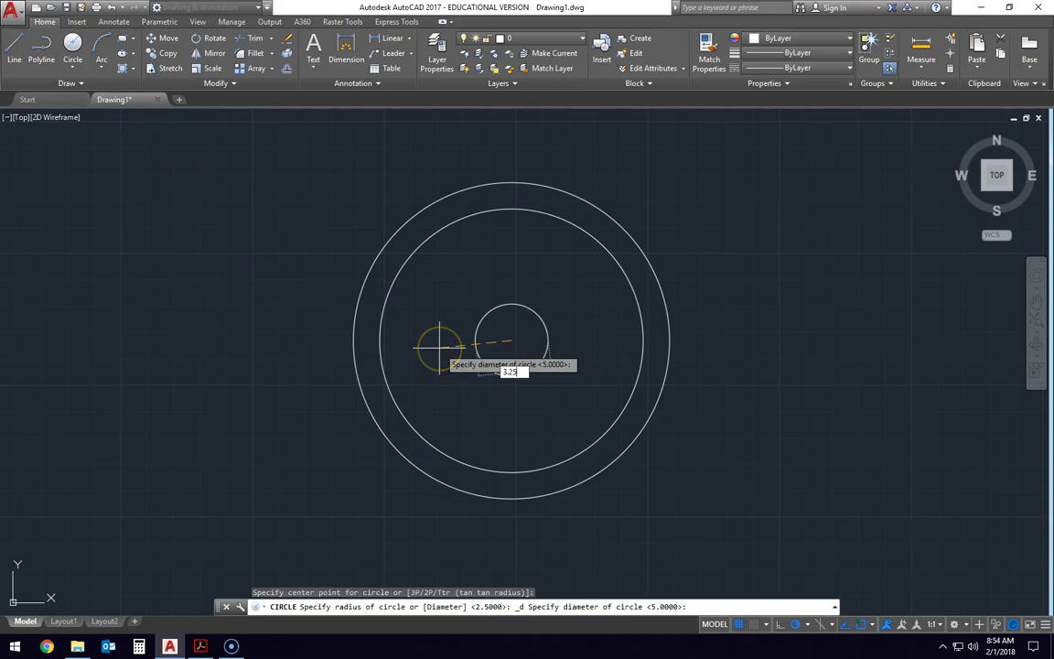
key("Return")
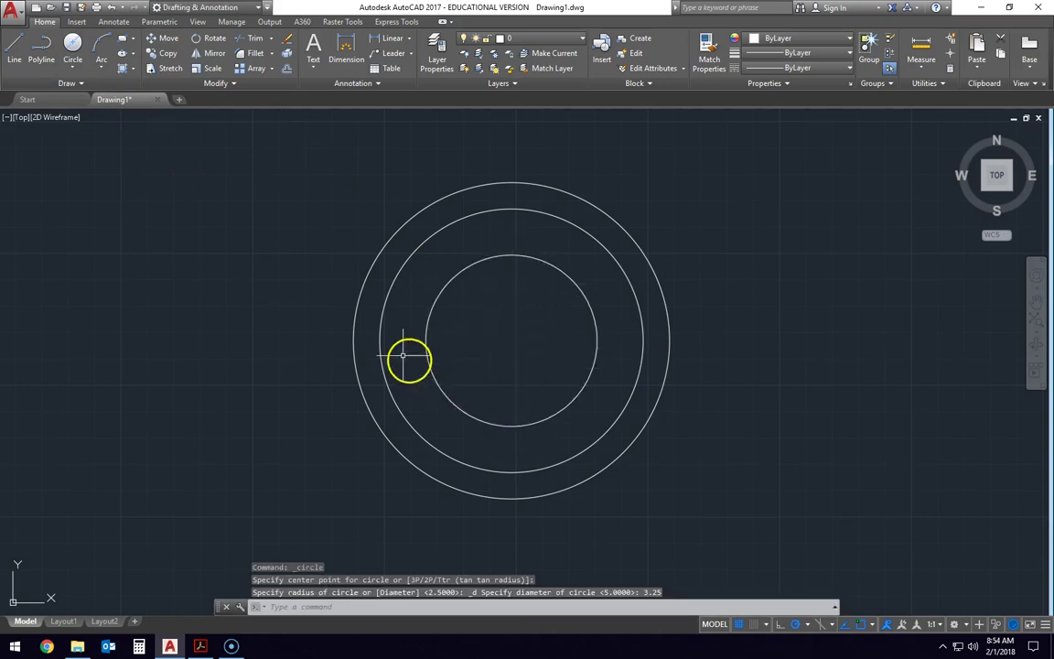
key("alt+Tab")
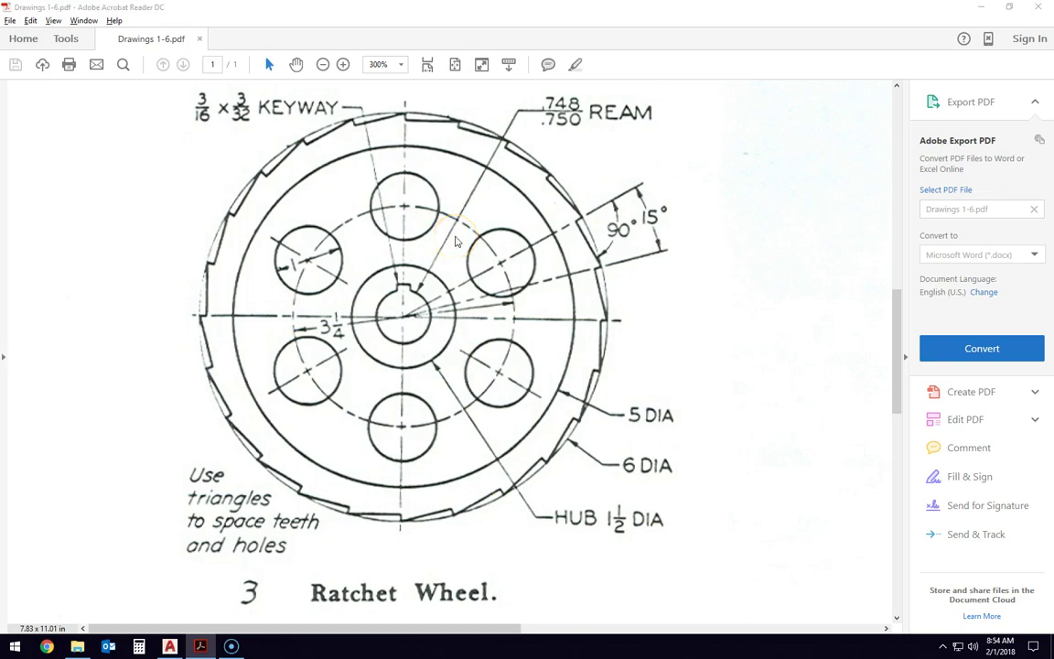
key("alt+Tab")
key("alt+Tab")
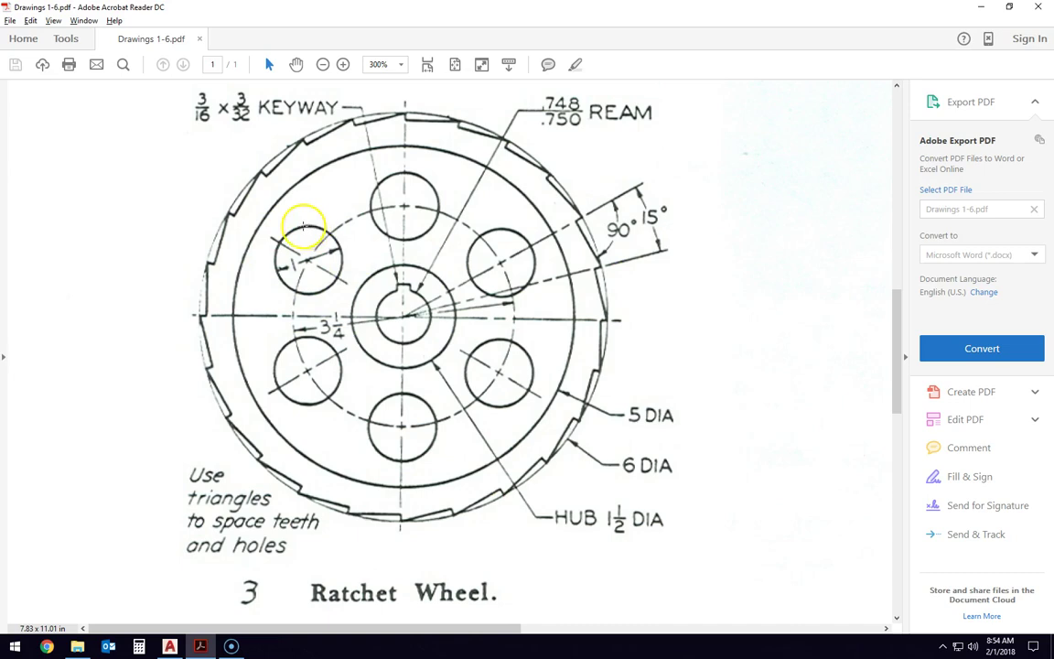
key("alt+Tab")
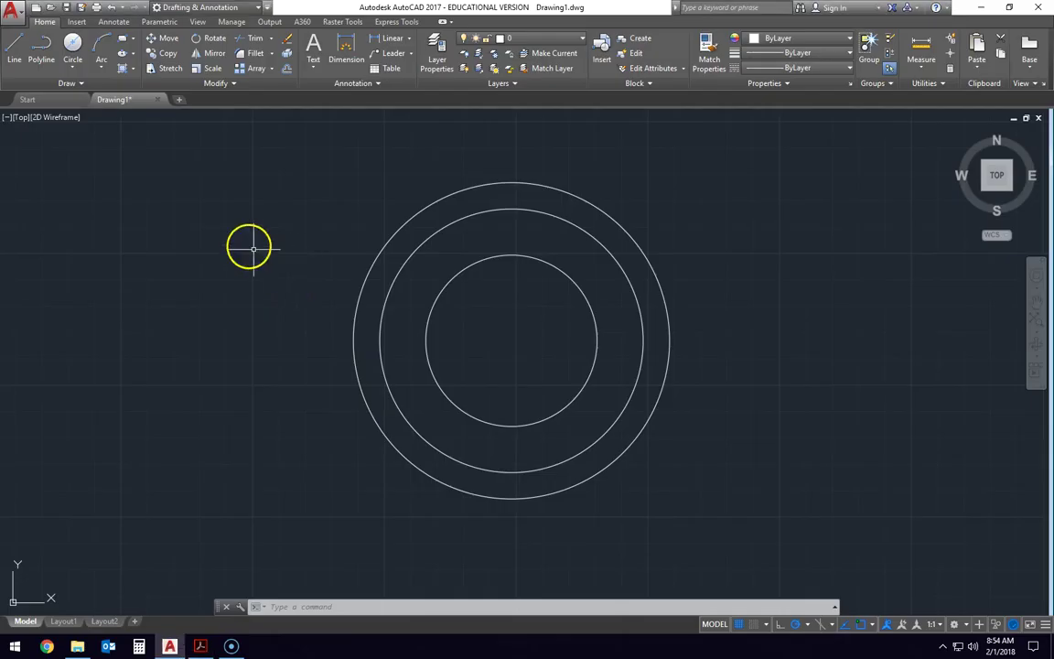
Step: Draw a 1-diameter hole centred on the 3.25 circle's top quadrant
left_click(77, 51)
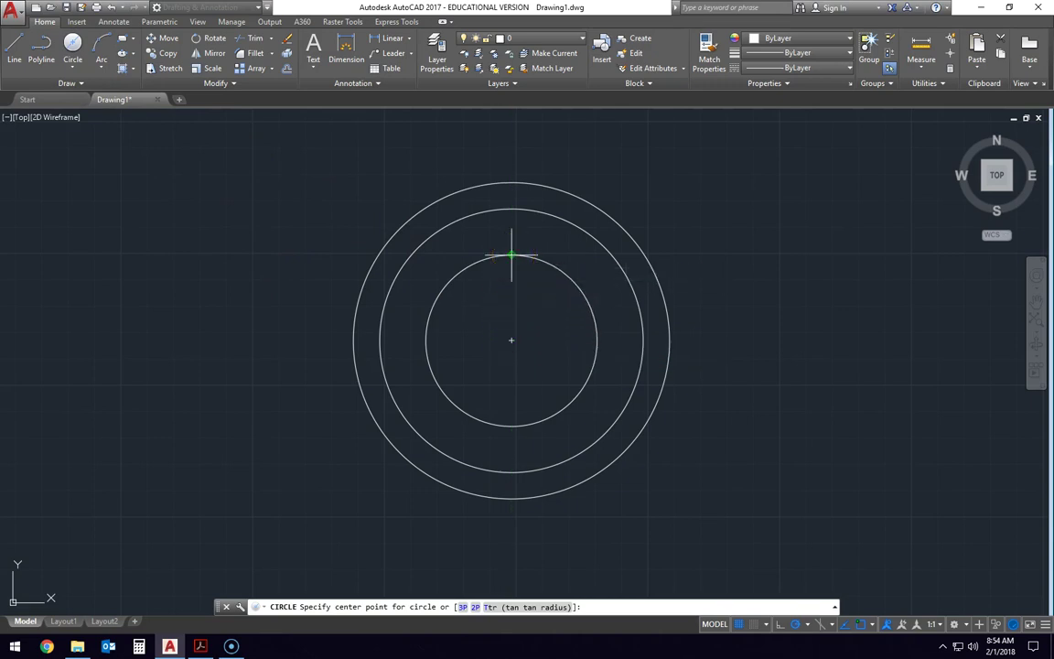
left_click(512, 255)
type("d")
key("Return")
type("1")
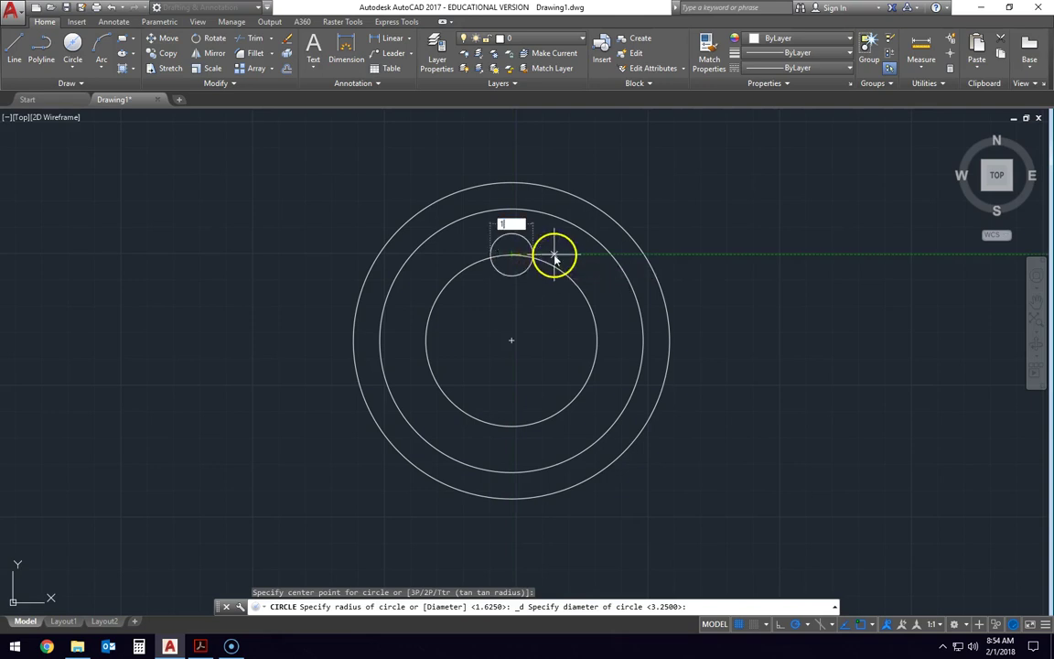
key("Return")
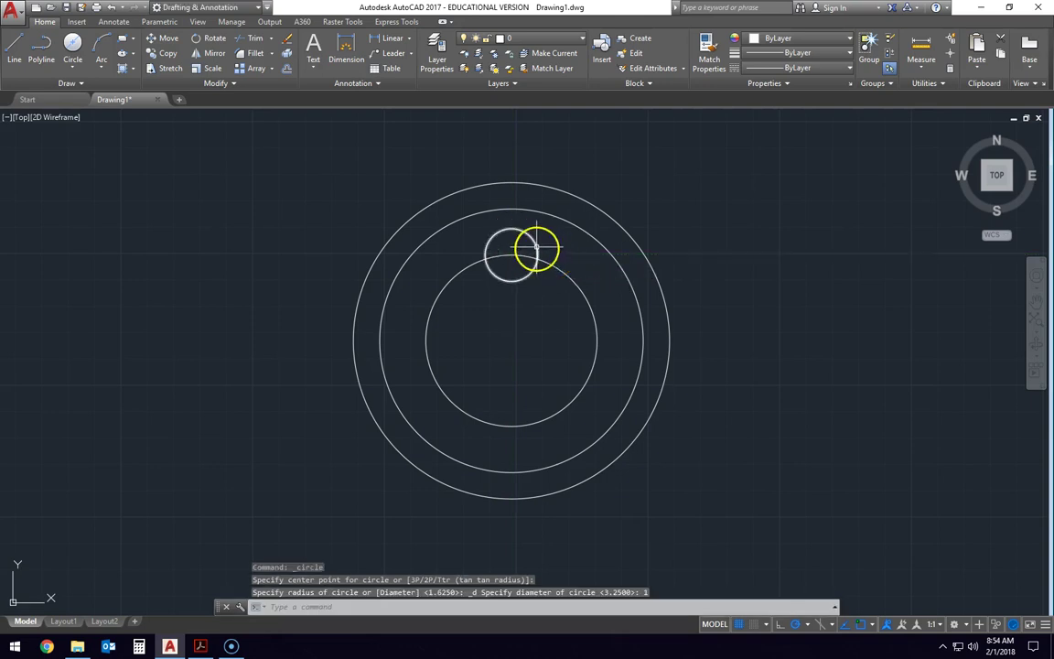
Step: Polar-array the hole into six around the centre and erase the 3.25 layout circle
left_click(538, 243)
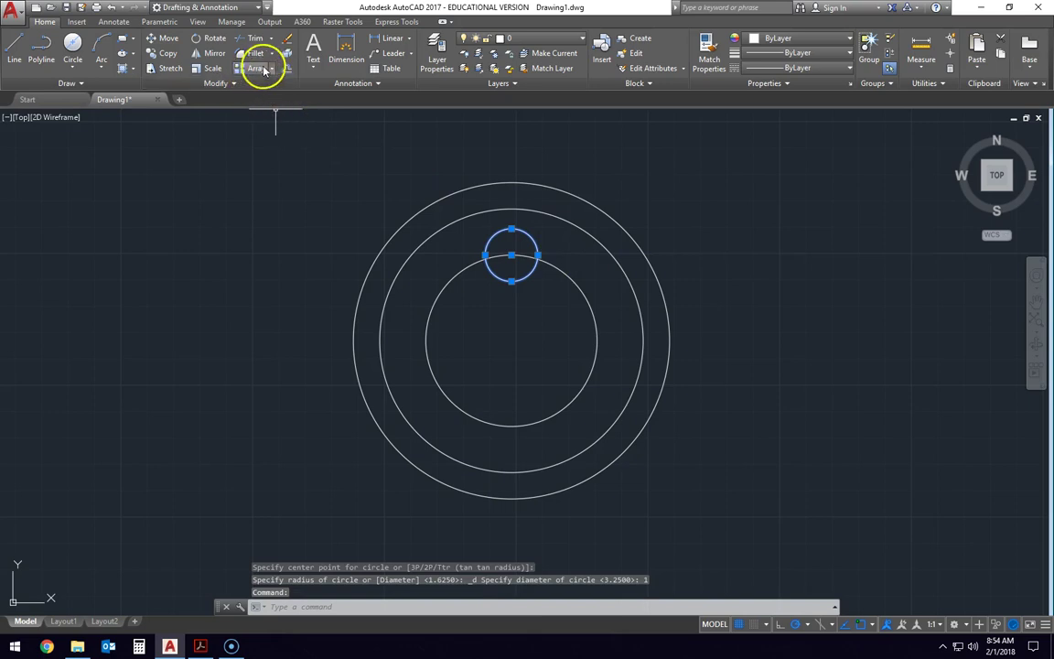
left_click(271, 69)
left_click(261, 144)
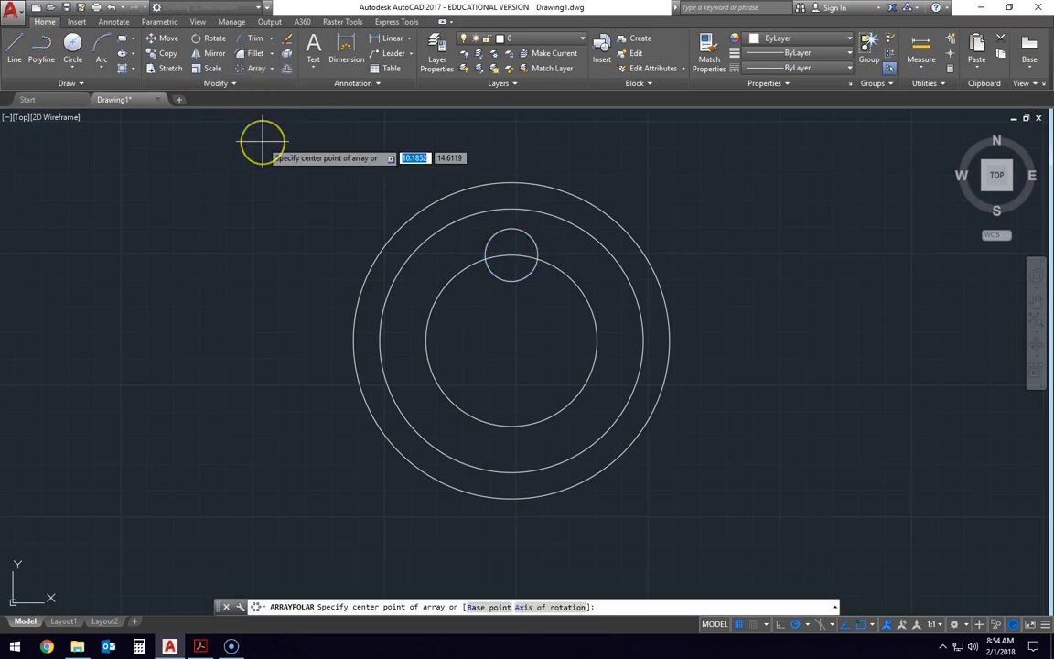
left_click(511, 340)
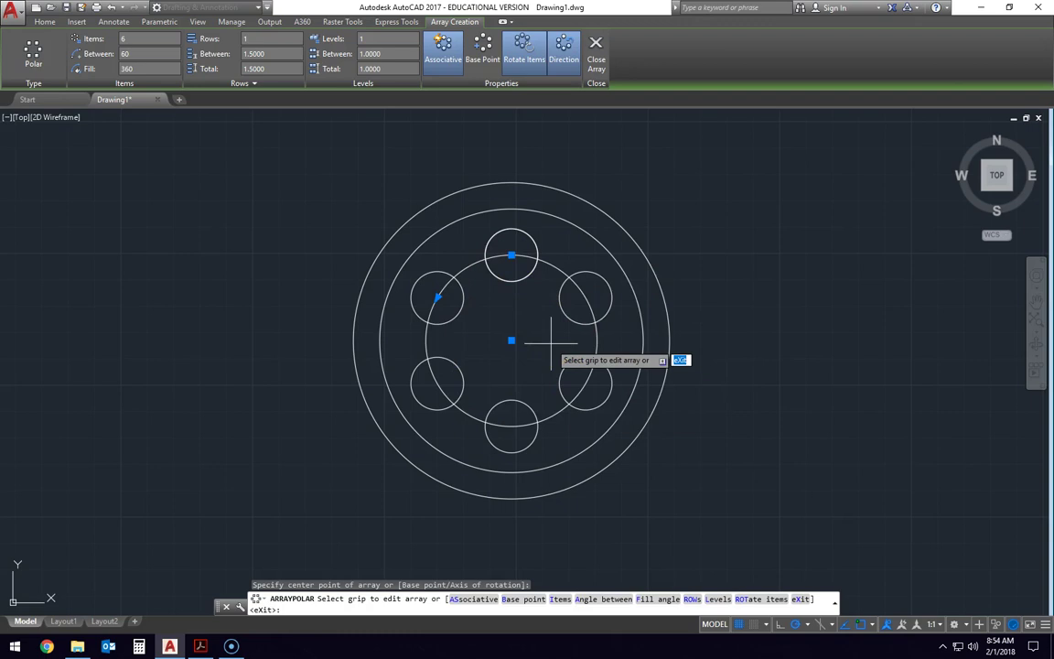
key("Escape")
key("Escape")
left_click(597, 341)
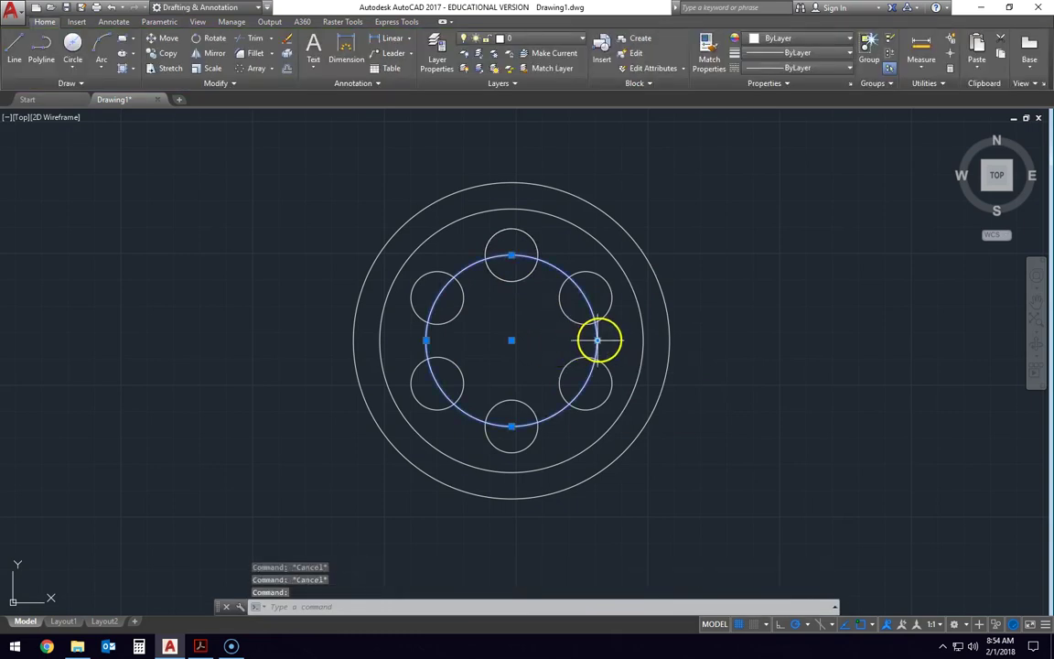
key("Escape")
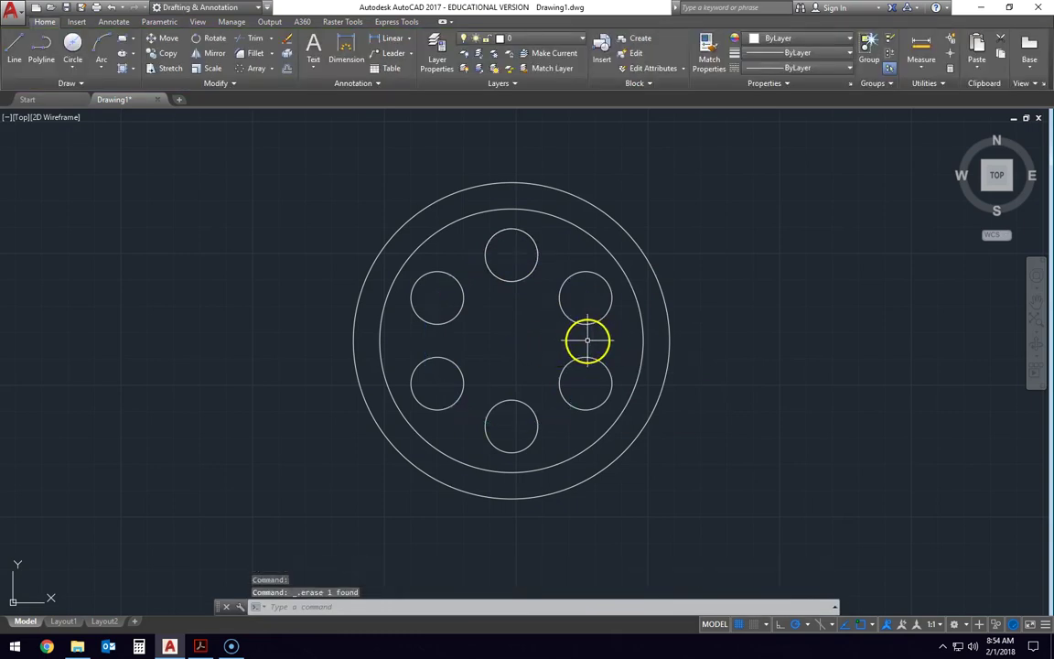
key("alt+Tab")
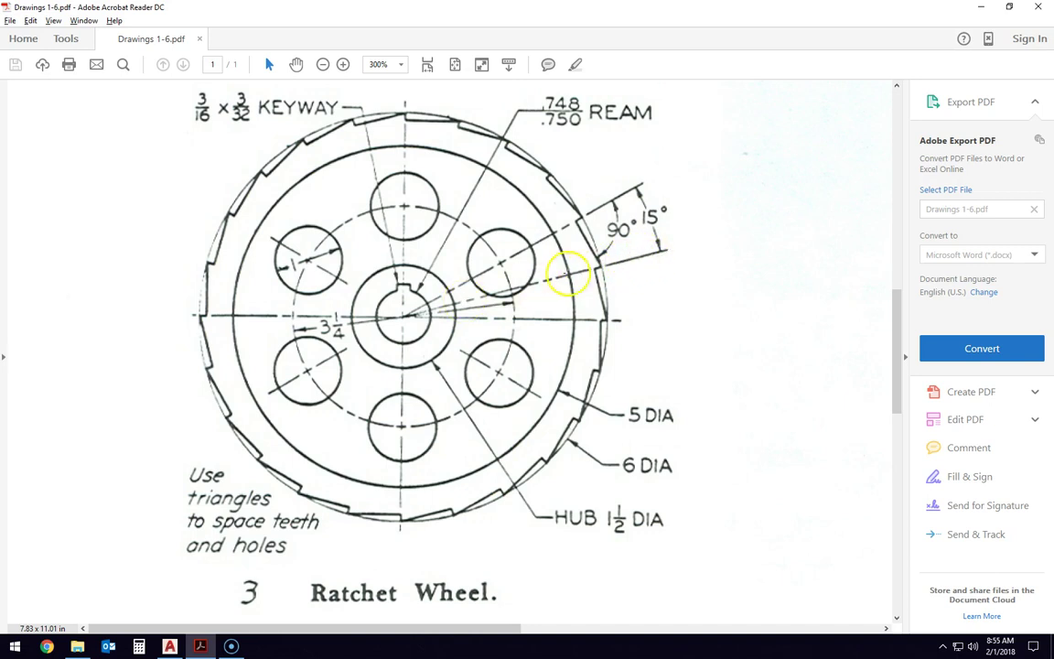
key("alt+Tab")
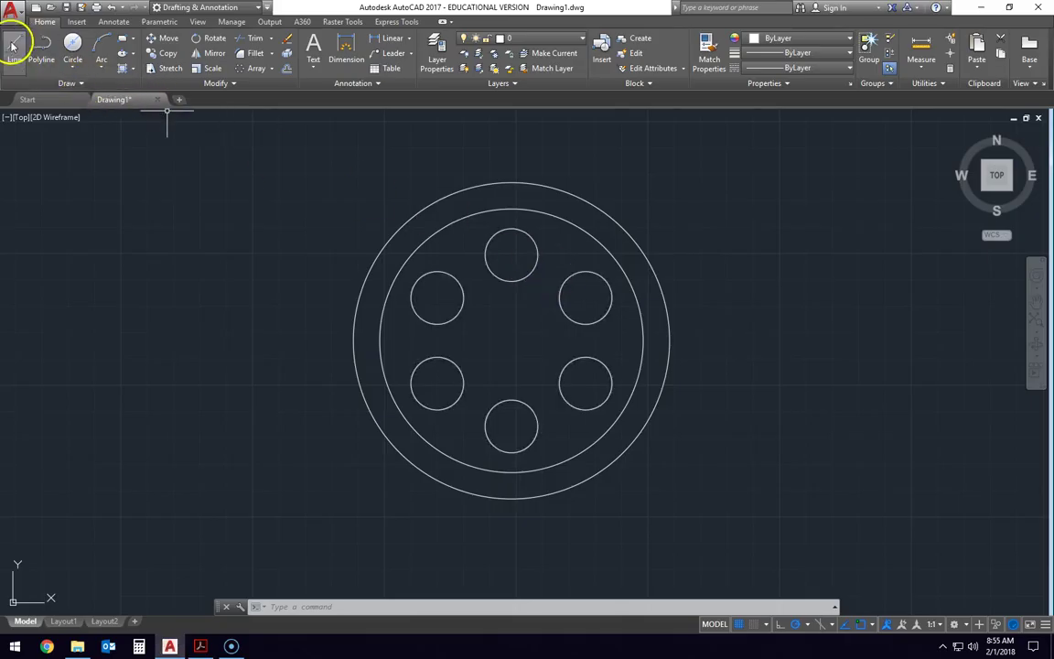
Step: Draw two lines from the wheel centre past the rim: one horizontal, one at 15°
left_click(14, 48)
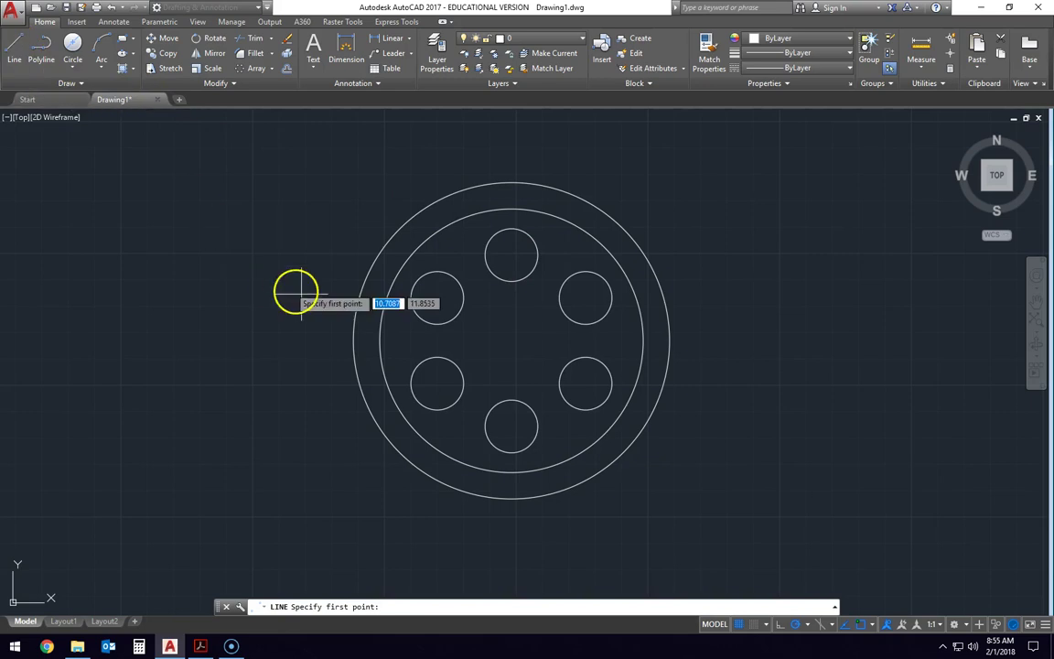
left_click(510, 341)
left_click(736, 341)
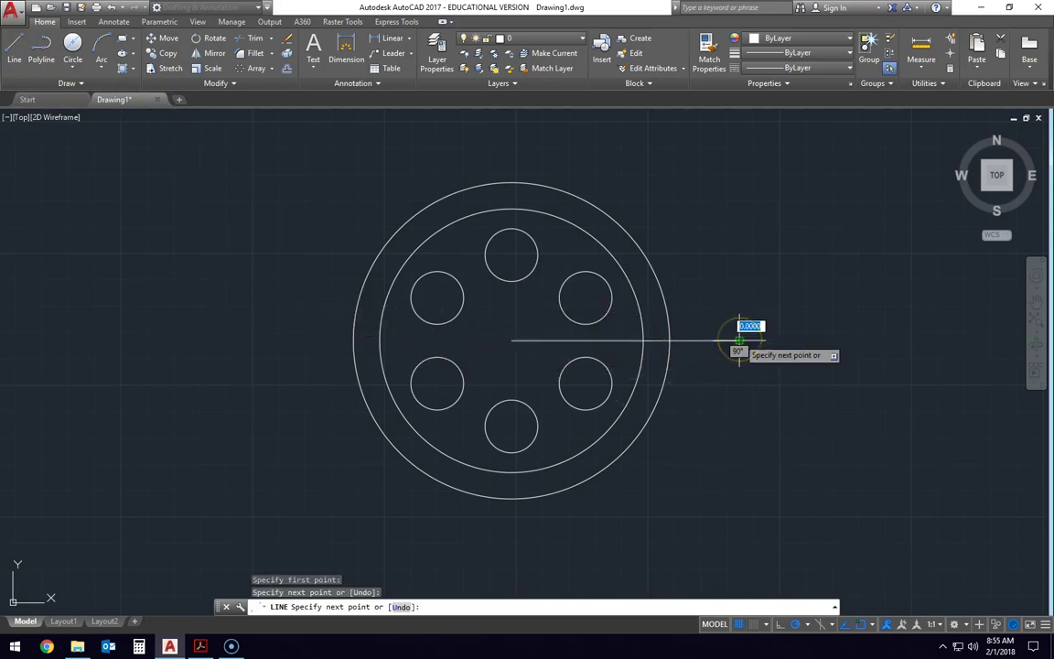
key("Return")
key("Return")
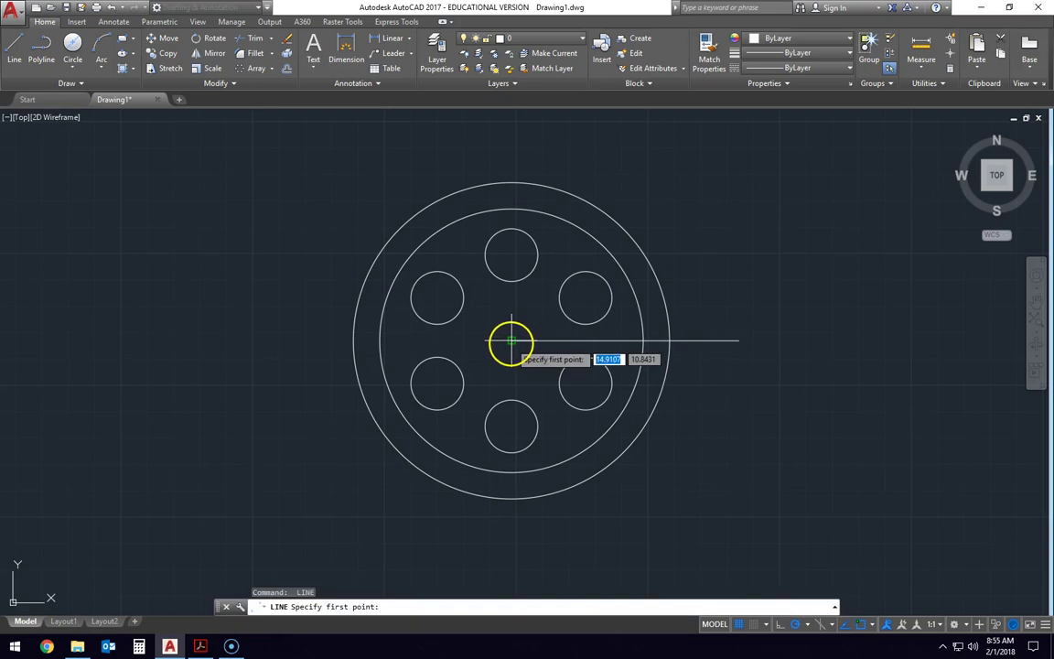
left_click(510, 341)
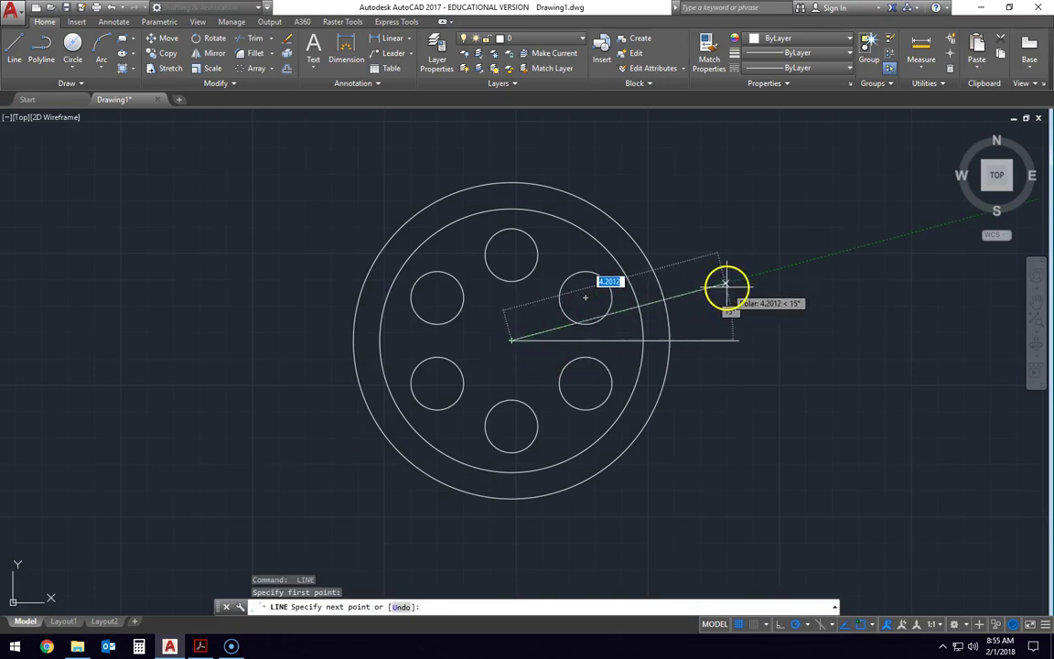
left_click(732, 284)
key("Escape")
key("Escape")
scroll(687, 322, "up", 4)
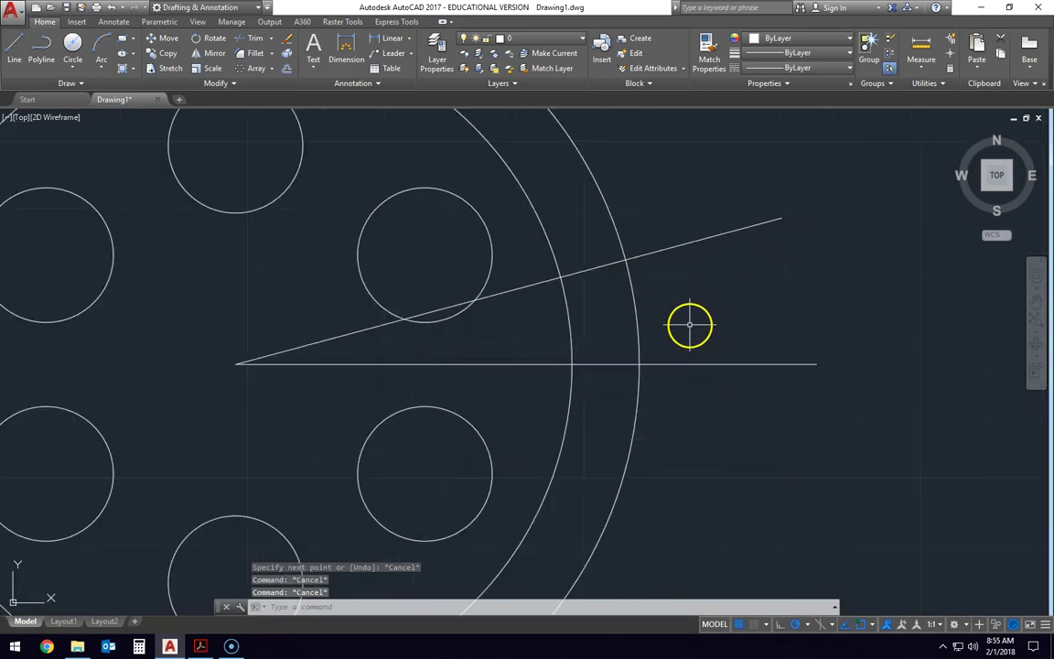
middle_click_drag(687, 322, 557, 357)
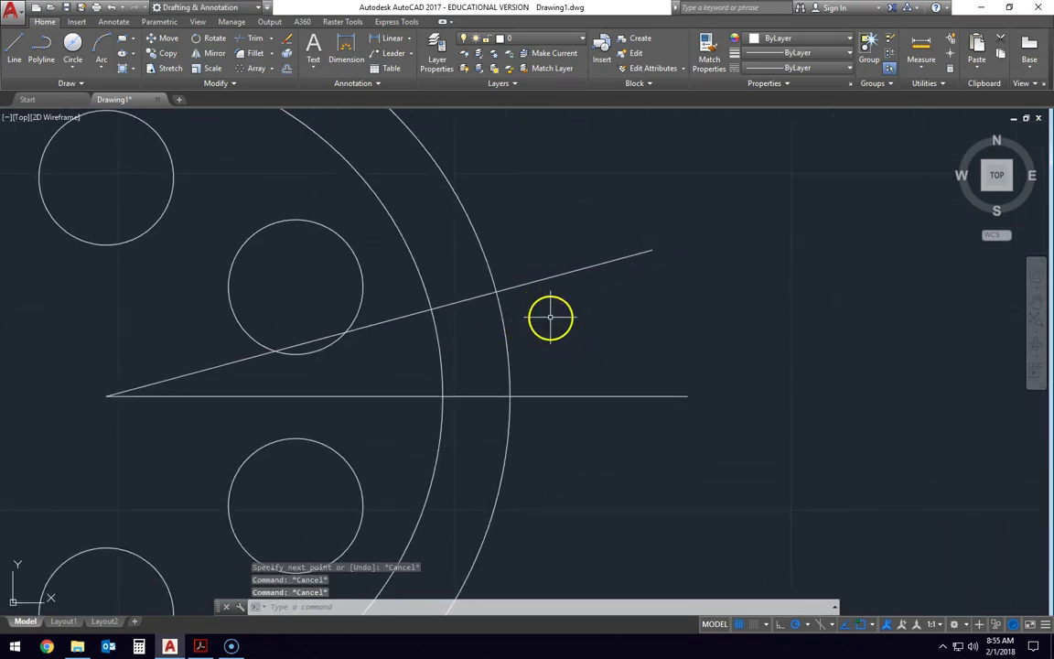
key("alt+Tab")
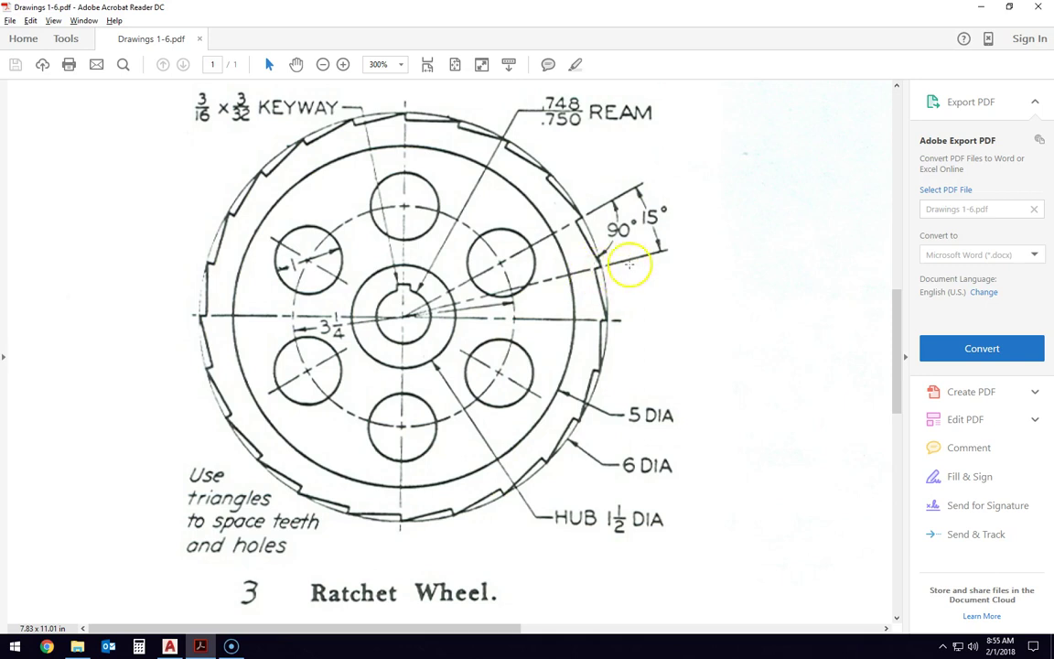
key("alt+Tab")
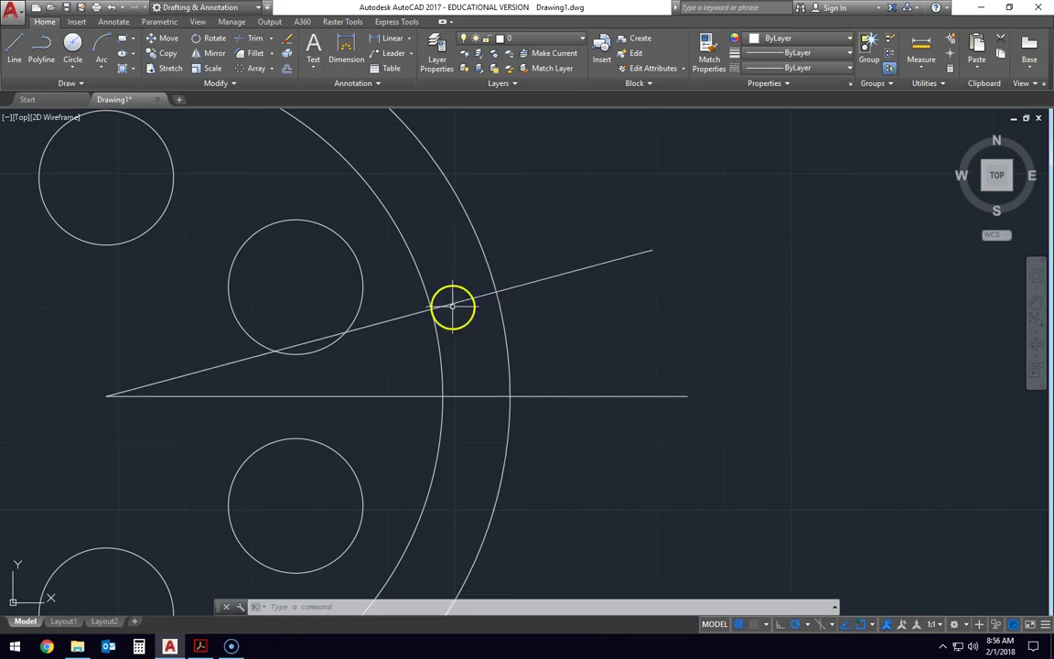
Step: Restrict object snaps to Perpendicular only for a new line
left_click(14, 53)
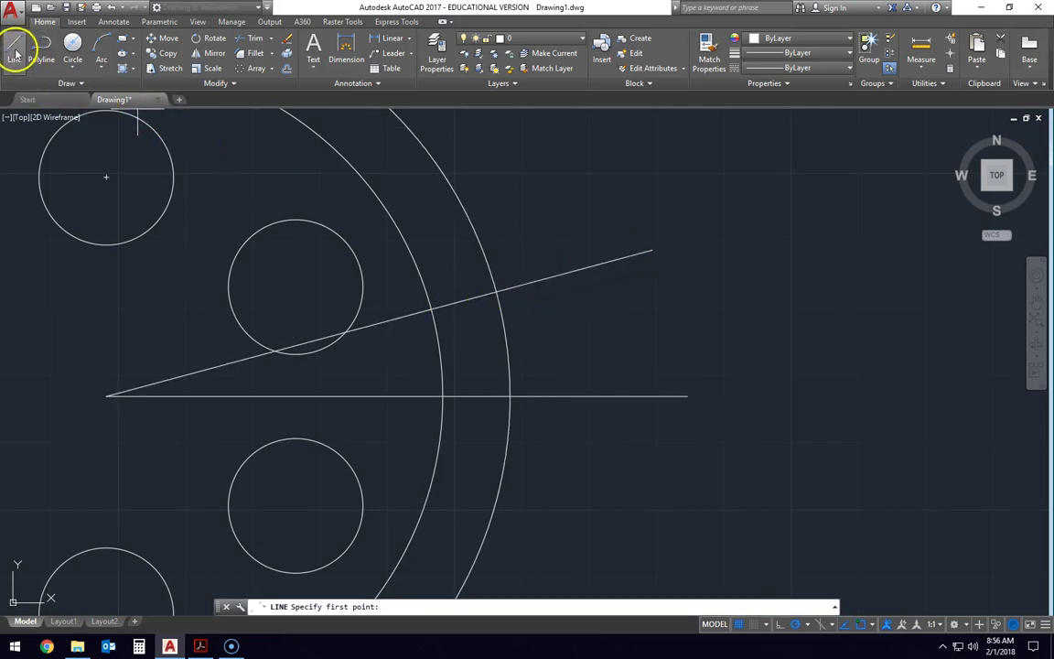
left_click(867, 625)
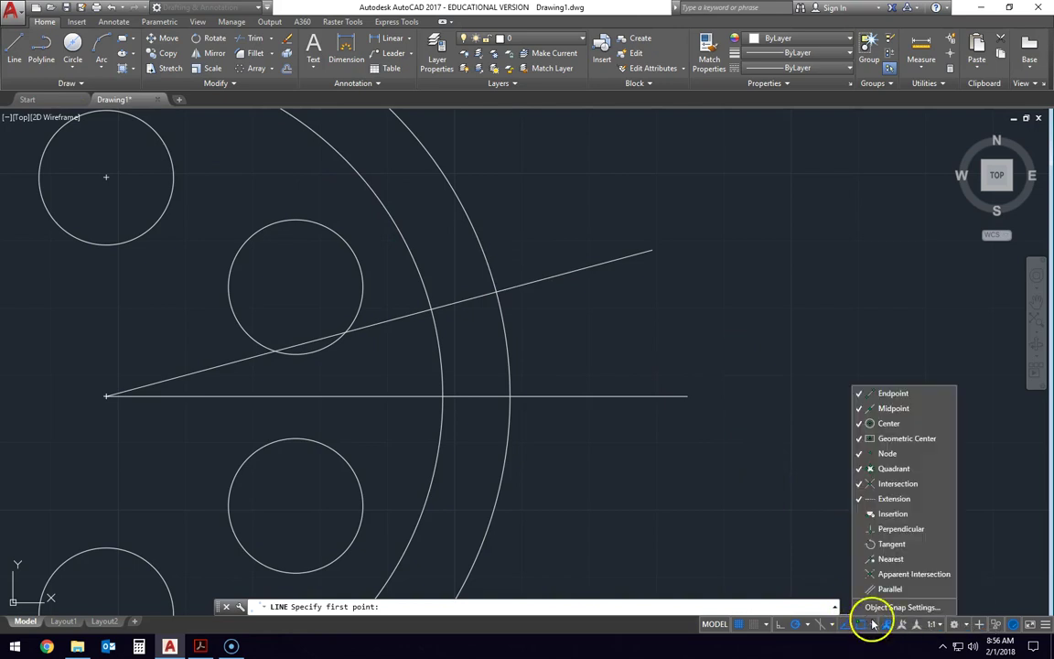
left_click(894, 393)
left_click(889, 424)
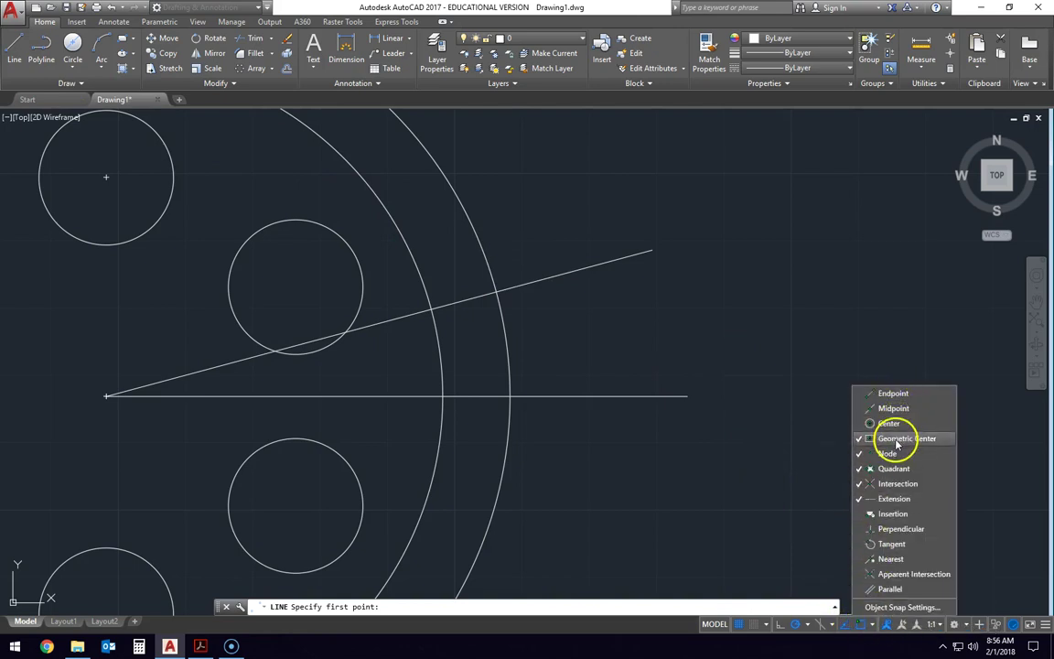
left_click(896, 439)
left_click(894, 468)
left_click(895, 499)
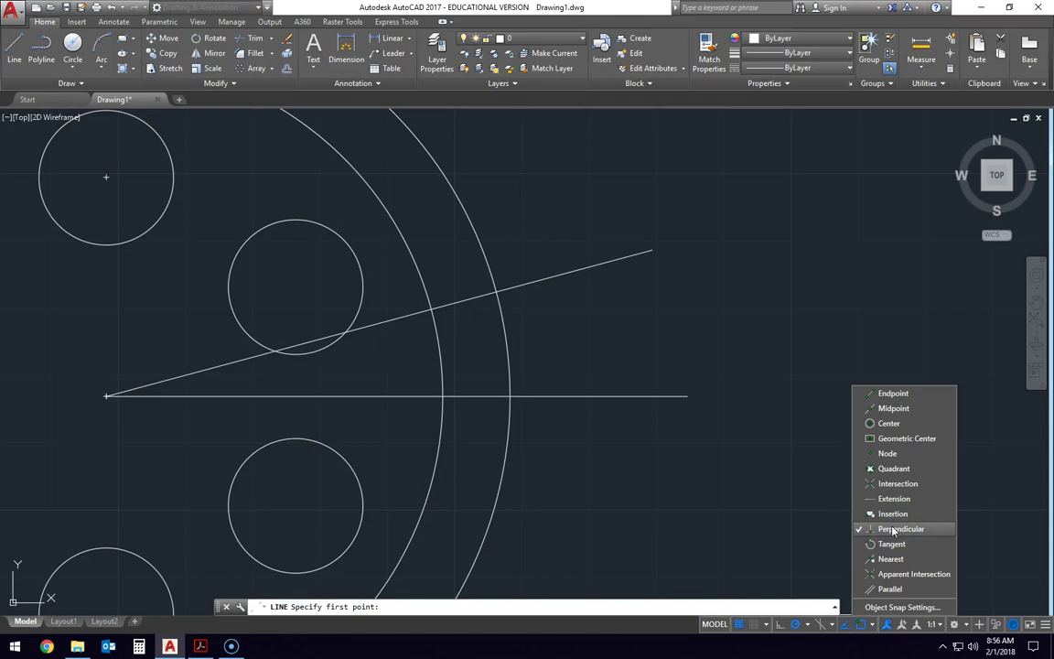
left_click(799, 414)
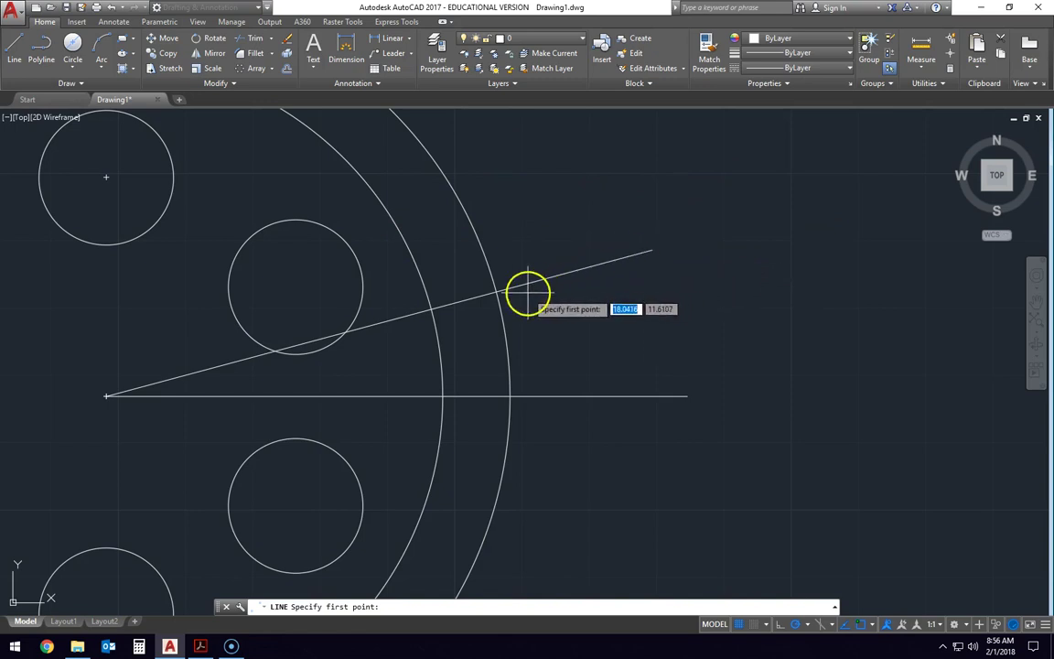
Step: Draw a line perpendicular to the 15° line, ending at the horizontal line/outer circle intersection
left_click(609, 263)
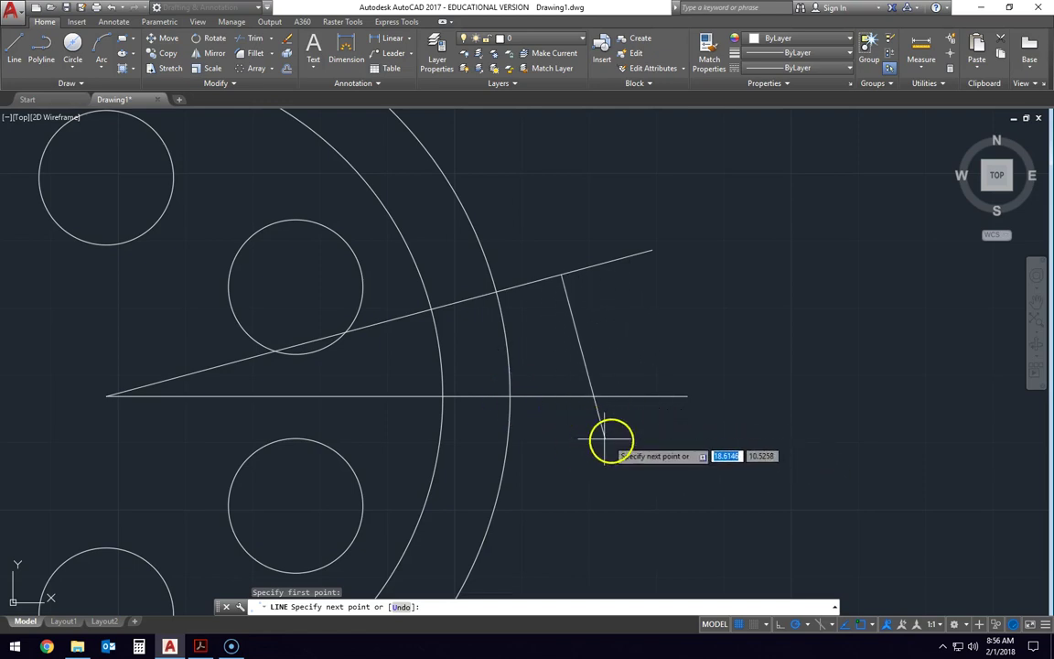
left_click(873, 625)
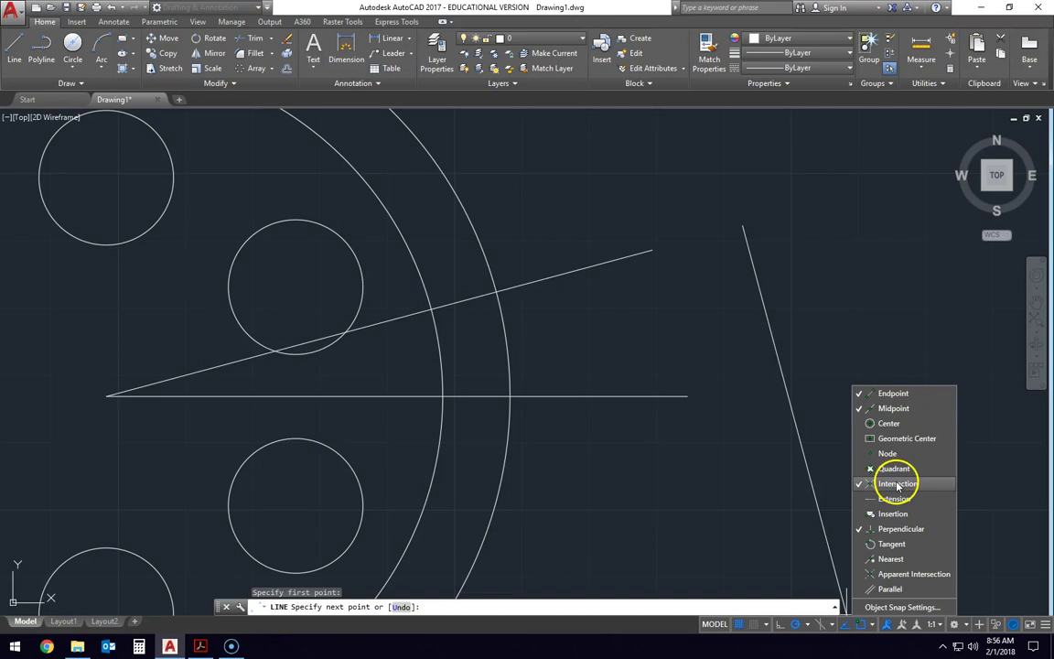
left_click(677, 416)
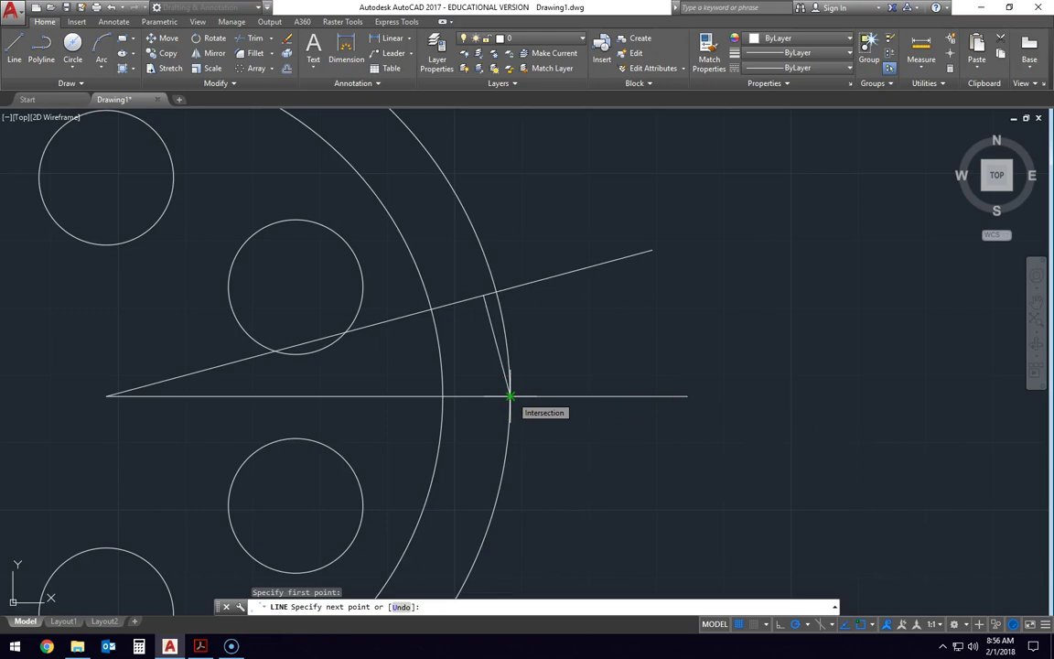
left_click(510, 395)
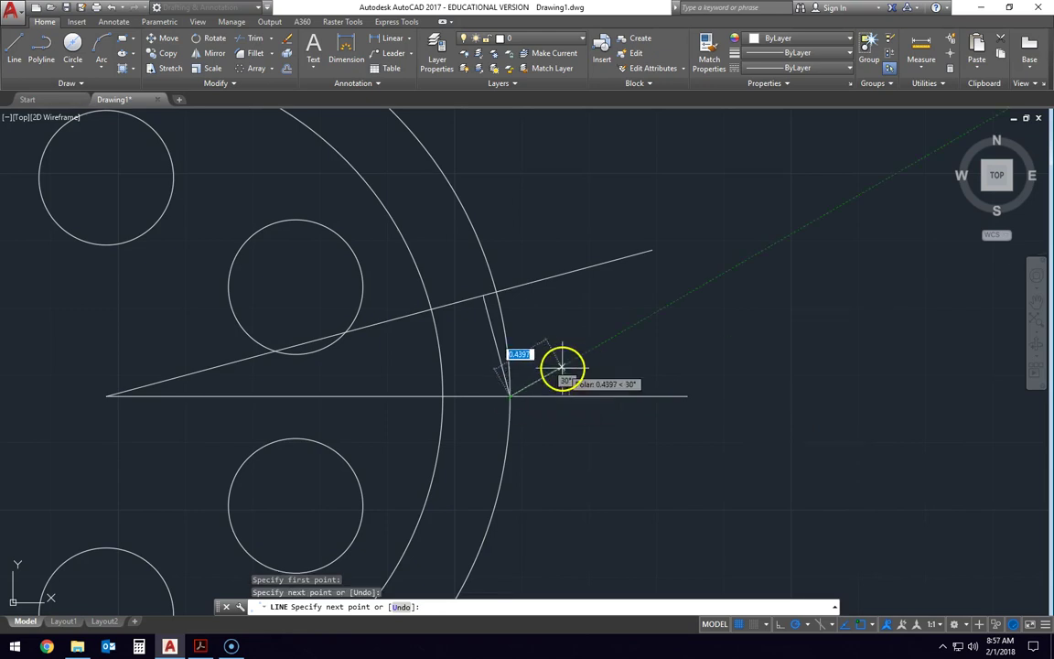
key("Escape")
key("Escape")
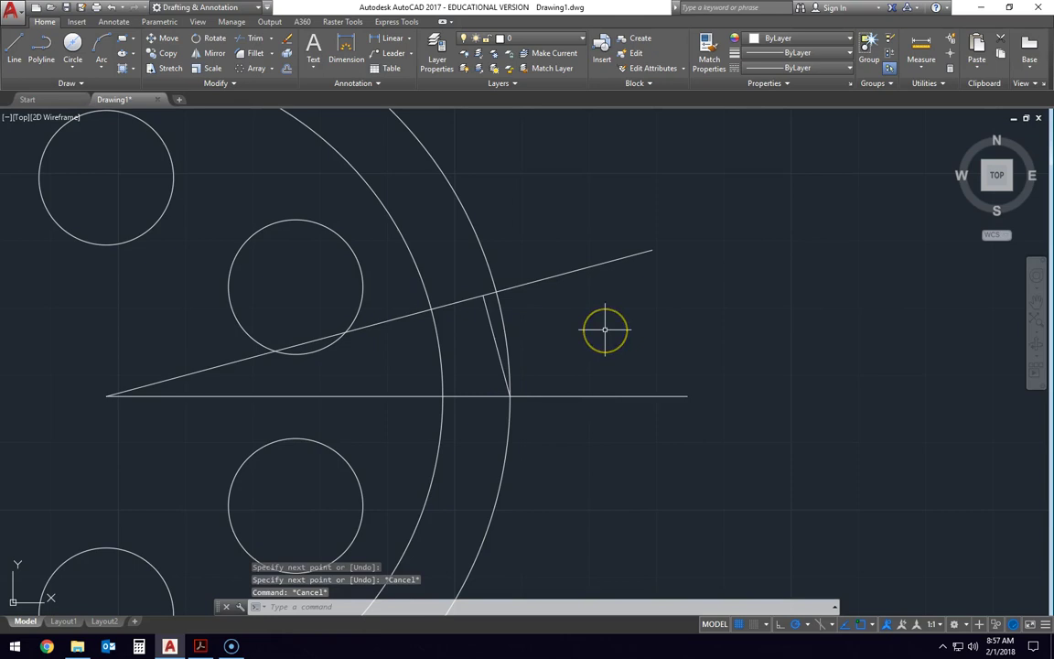
type("trim")
Step: Trim the sloped and horizontal lines beyond the outer circle and between the circles
key("Return")
key("Return")
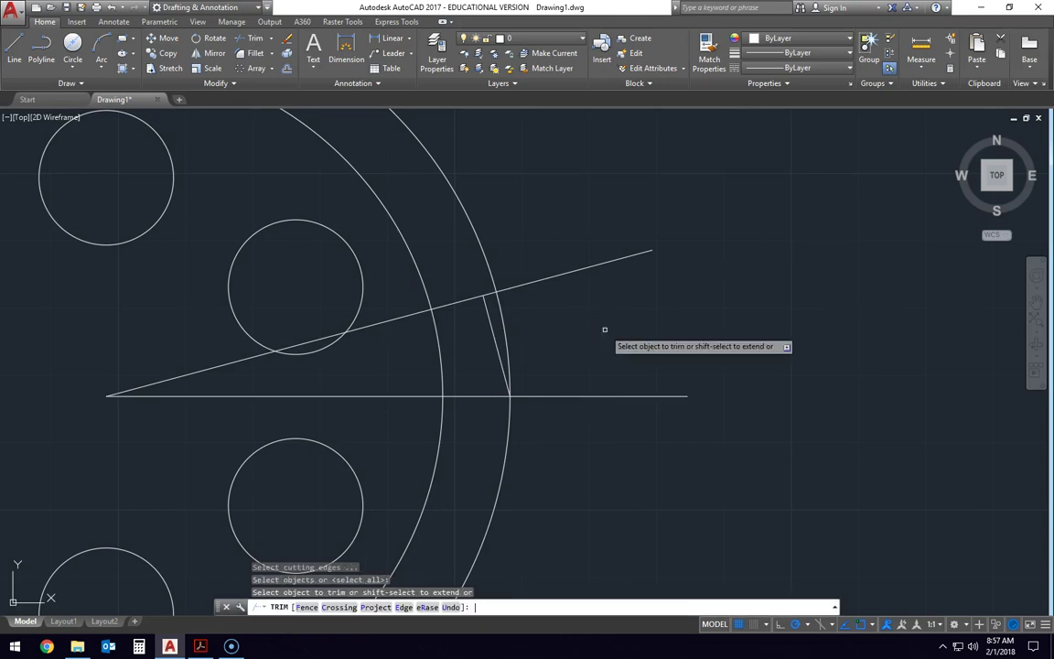
left_click(588, 267)
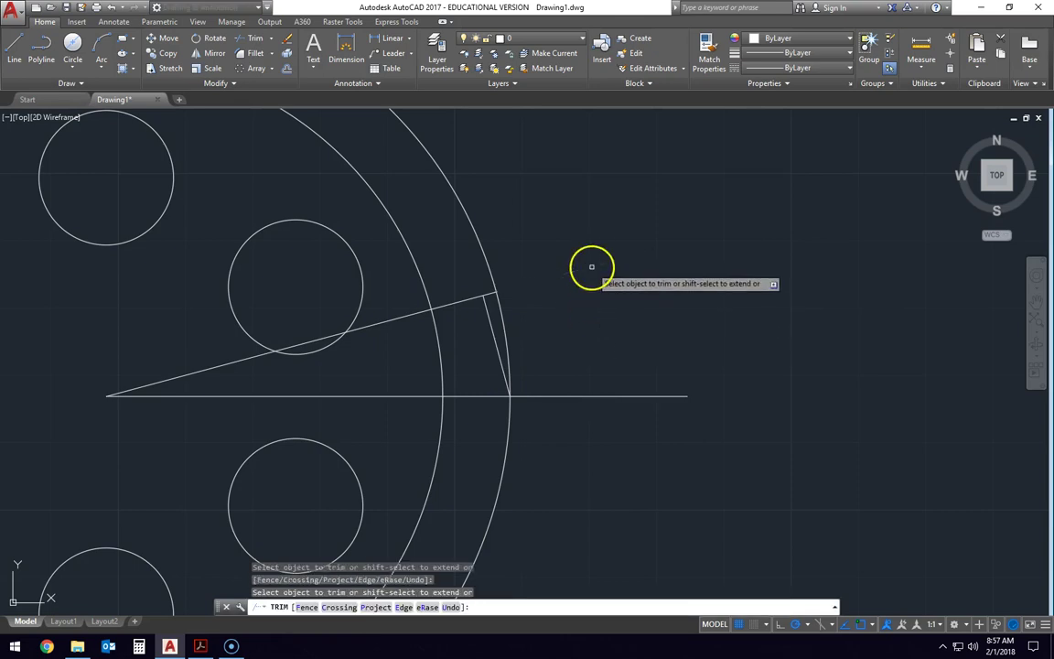
left_click(613, 395)
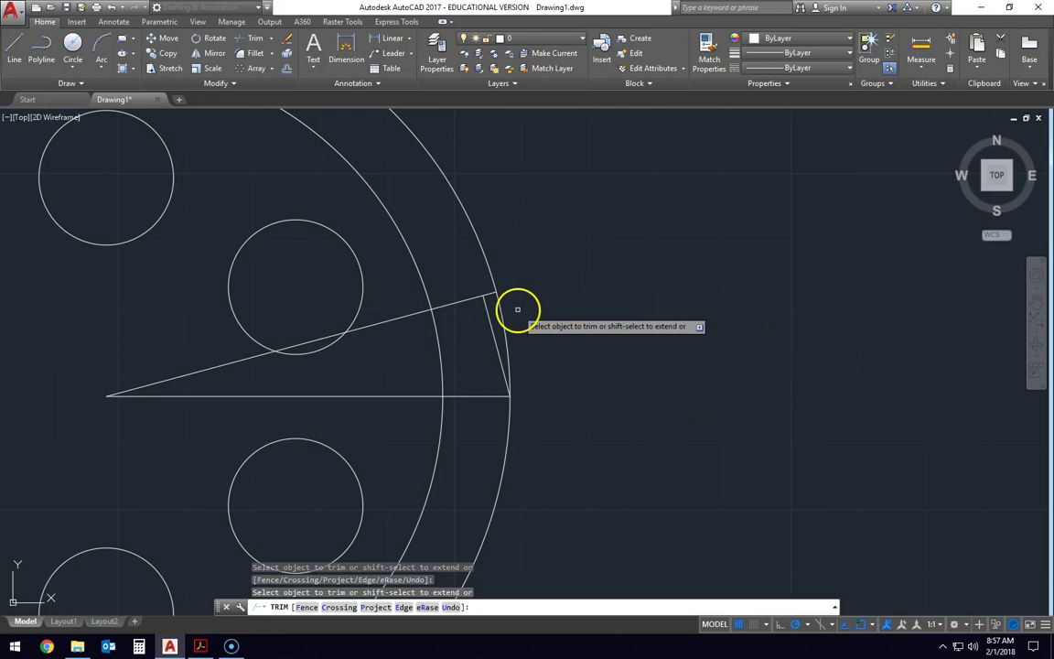
left_click(463, 302)
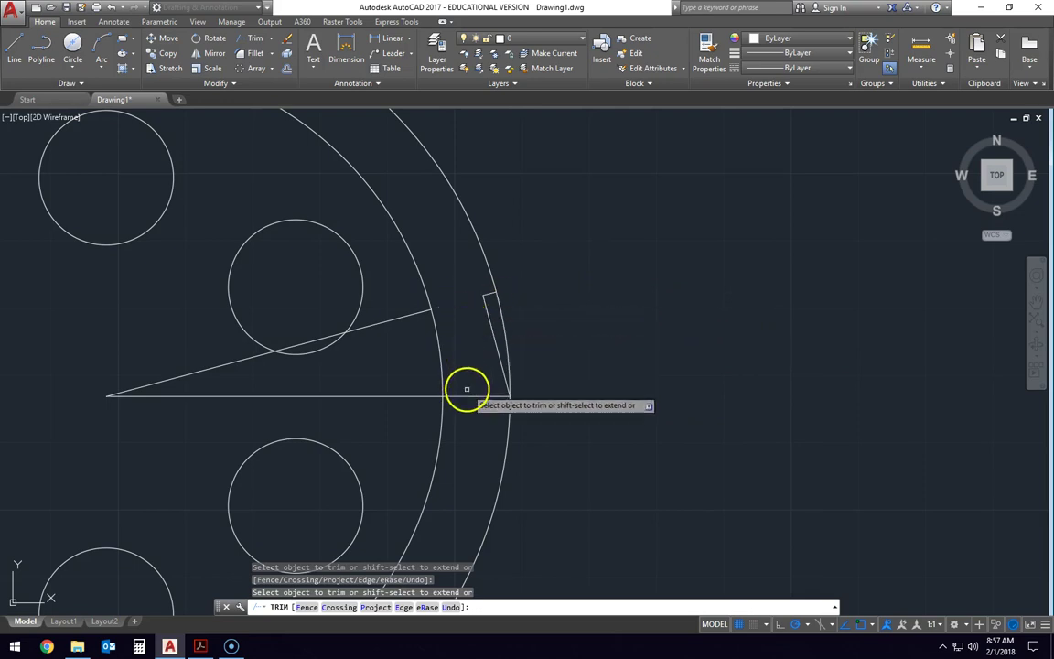
left_click(468, 392)
key("Escape")
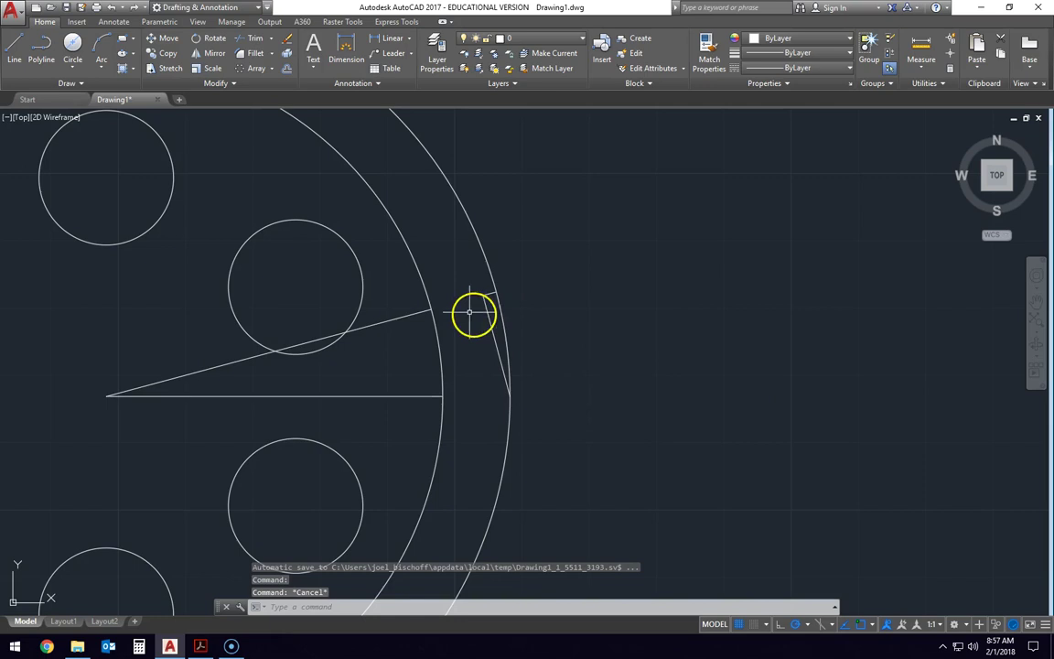
Step: Delete the leftover sloped and horizontal lines and compare with the reference PDF
left_click(413, 314)
key("Delete")
left_click(402, 395)
key("Delete")
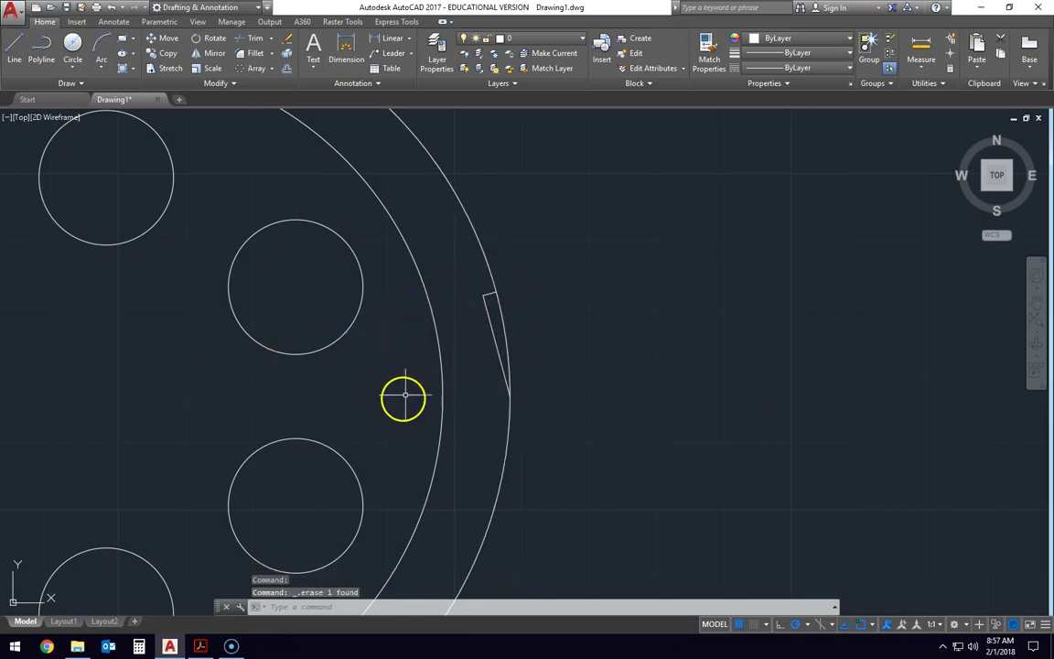
scroll(490, 299, "up", 1)
scroll(490, 299, "up", 1)
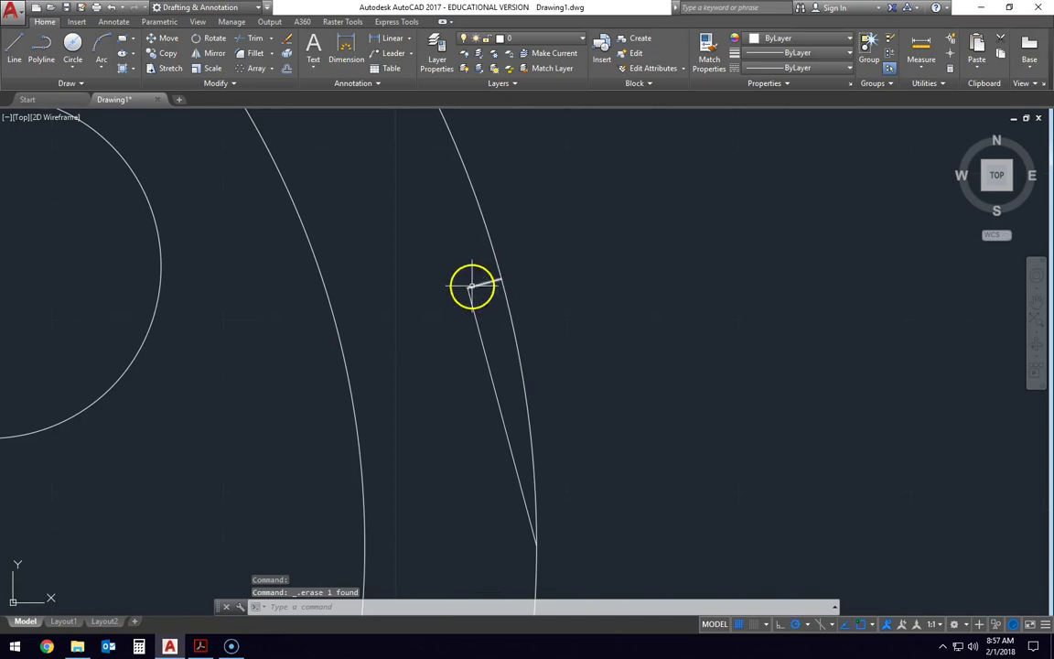
scroll(513, 338, "down", 1)
scroll(482, 302, "down", 1)
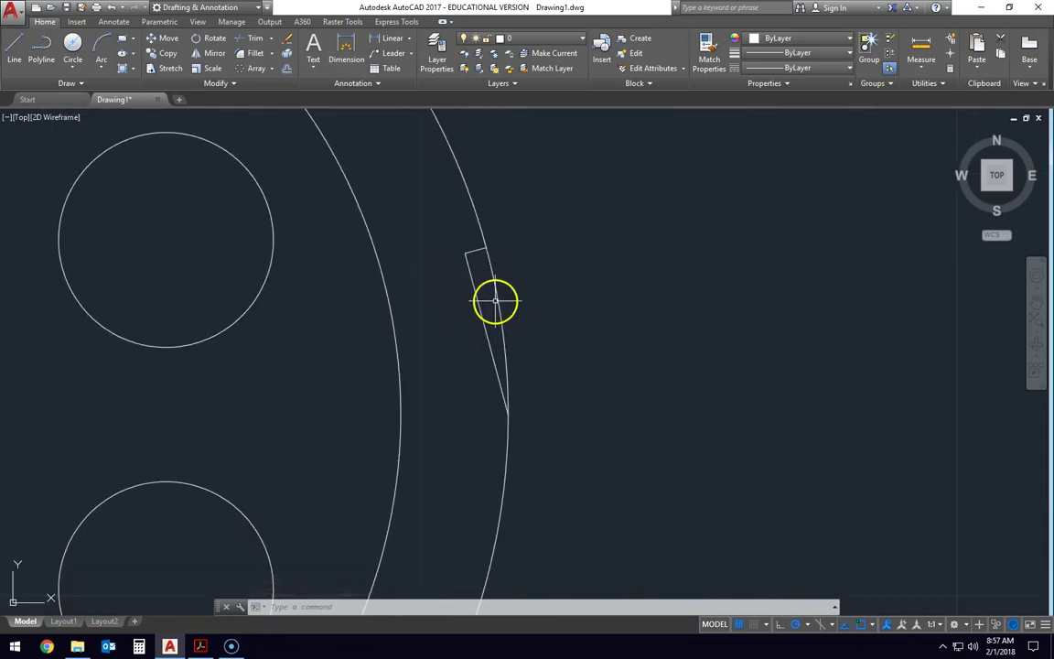
key("alt+Tab")
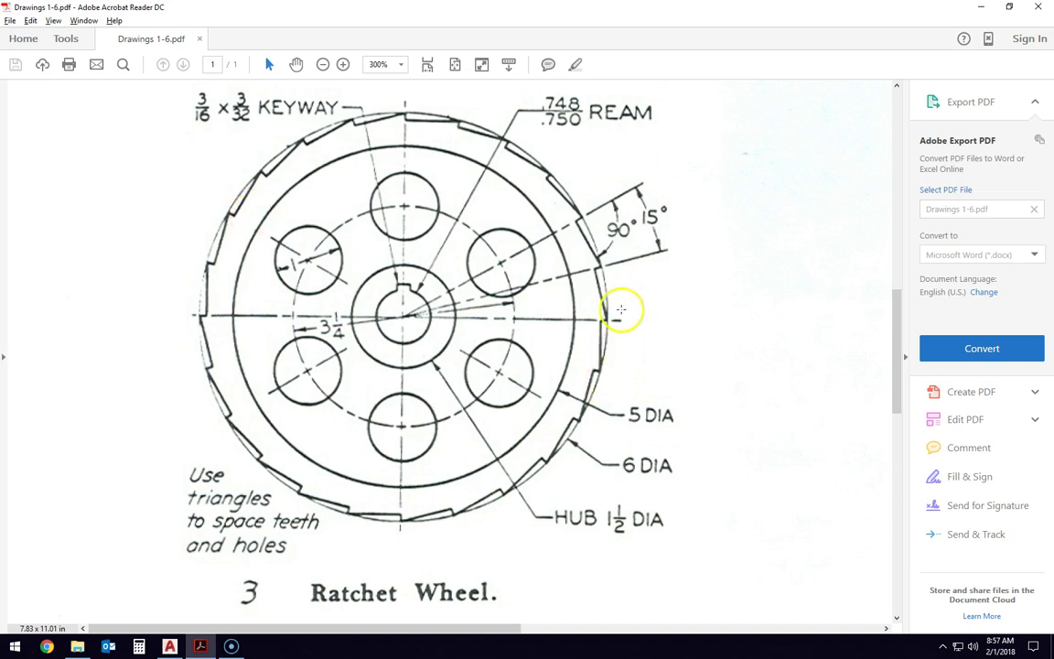
key("alt+Tab")
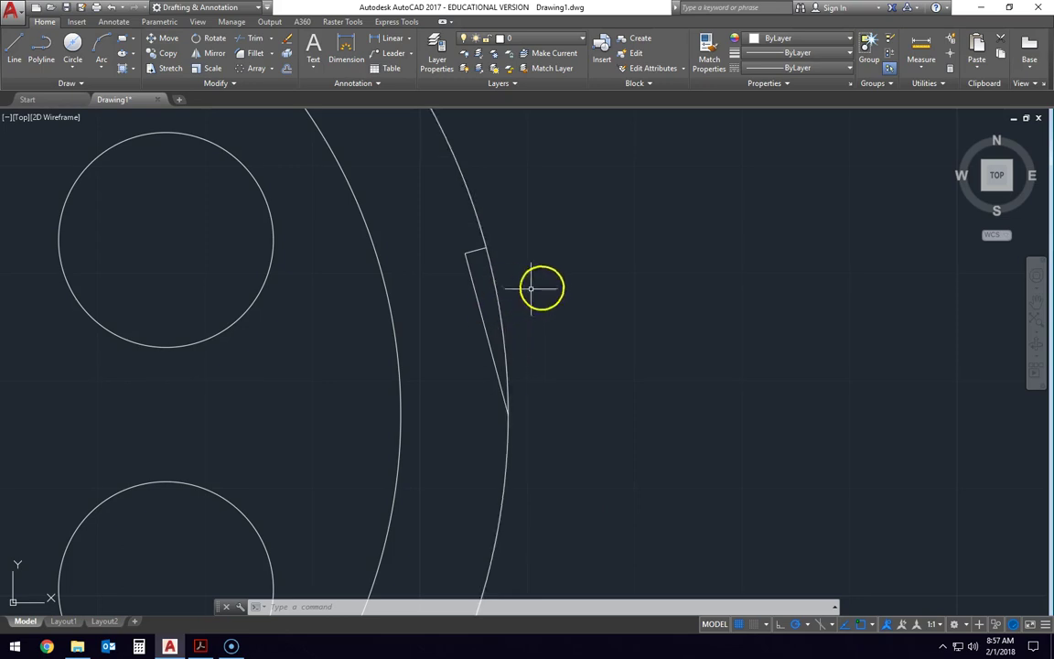
Step: Select the tooth line for a polar array and enable Center and Geometric Center snaps
mouse_move(541, 286)
middle_mouse_down()
mouse_move(763, 278)
mouse_move(748, 302)
middle_mouse_up()
scroll(787, 271, "down", 2)
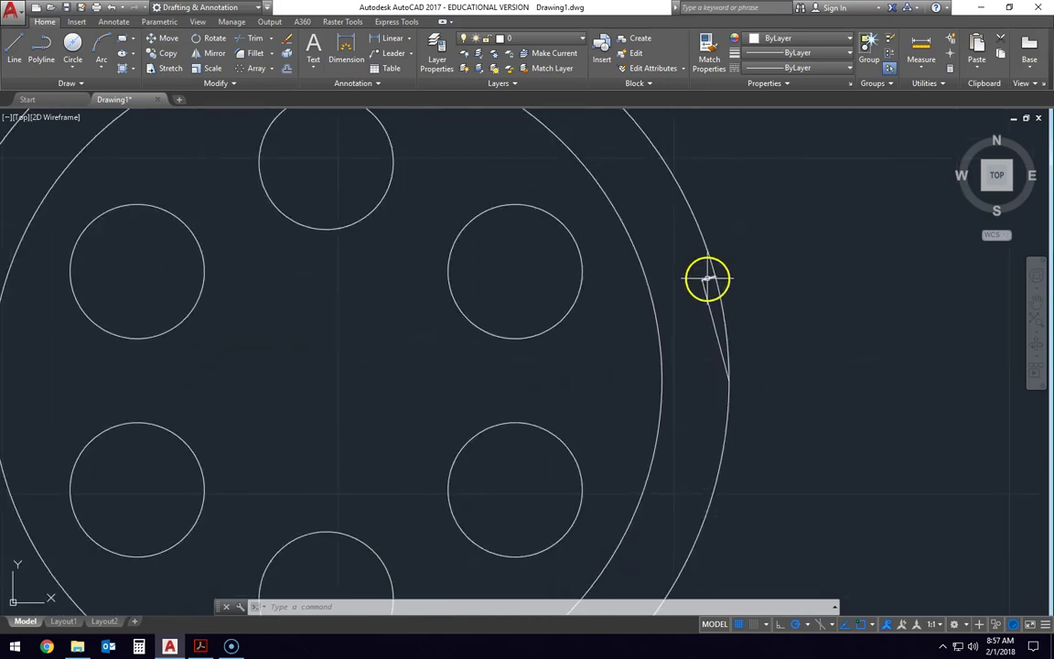
left_click(711, 296)
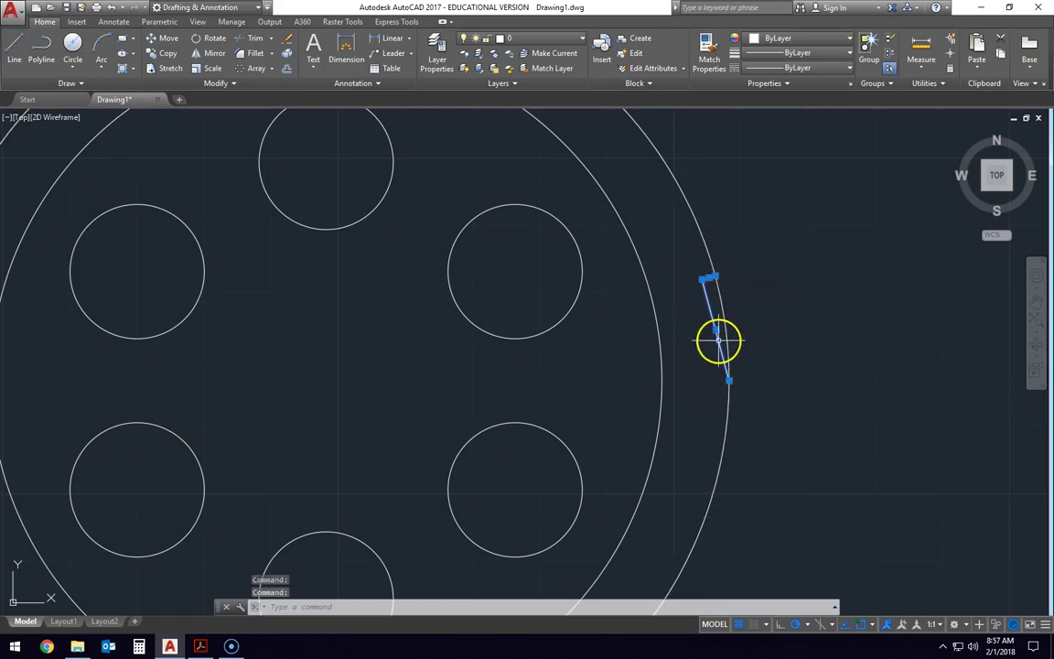
left_click(255, 68)
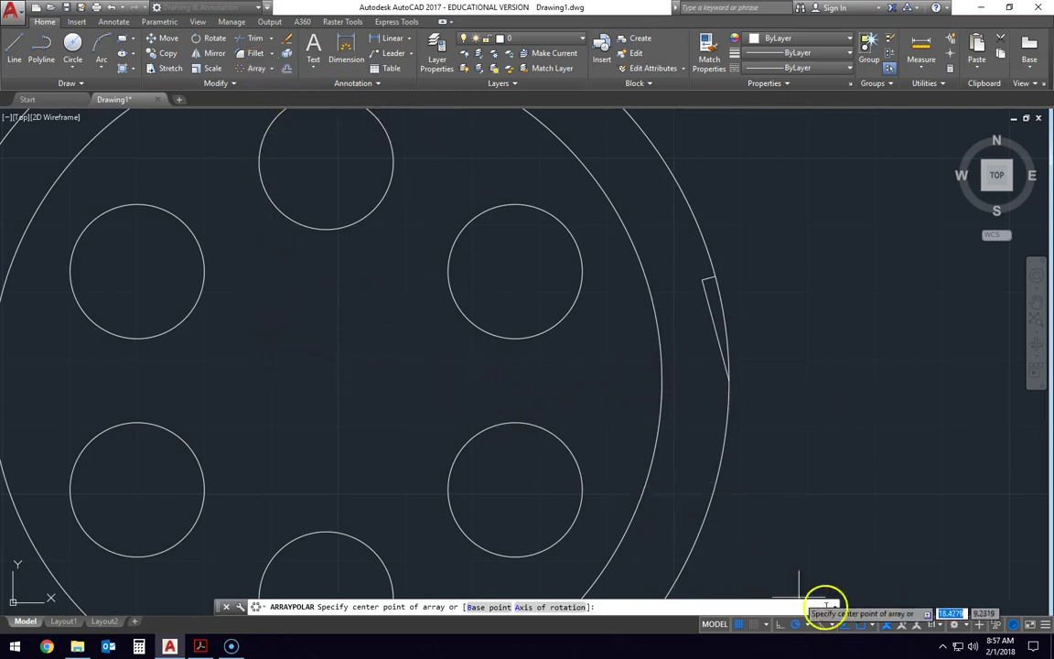
left_click(872, 624)
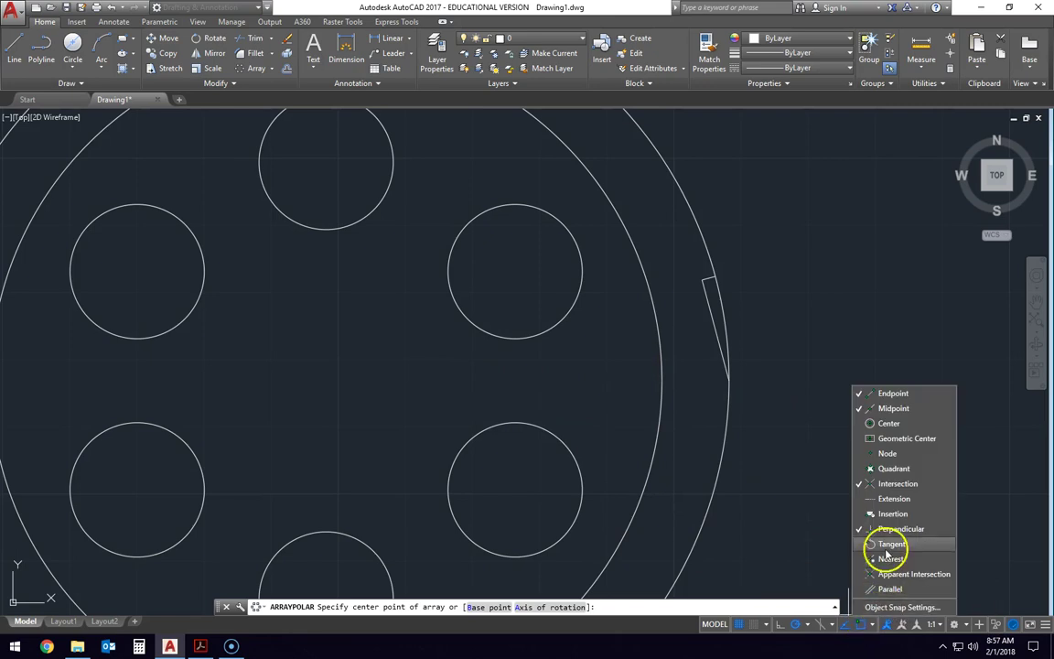
left_click(905, 439)
left_click(911, 468)
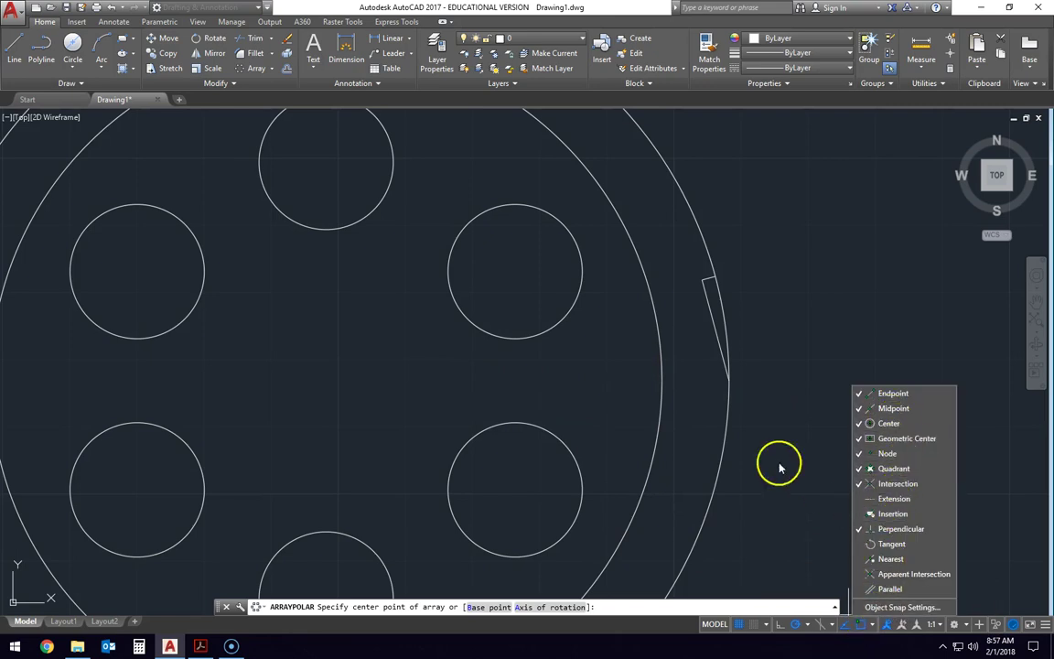
left_click(498, 386)
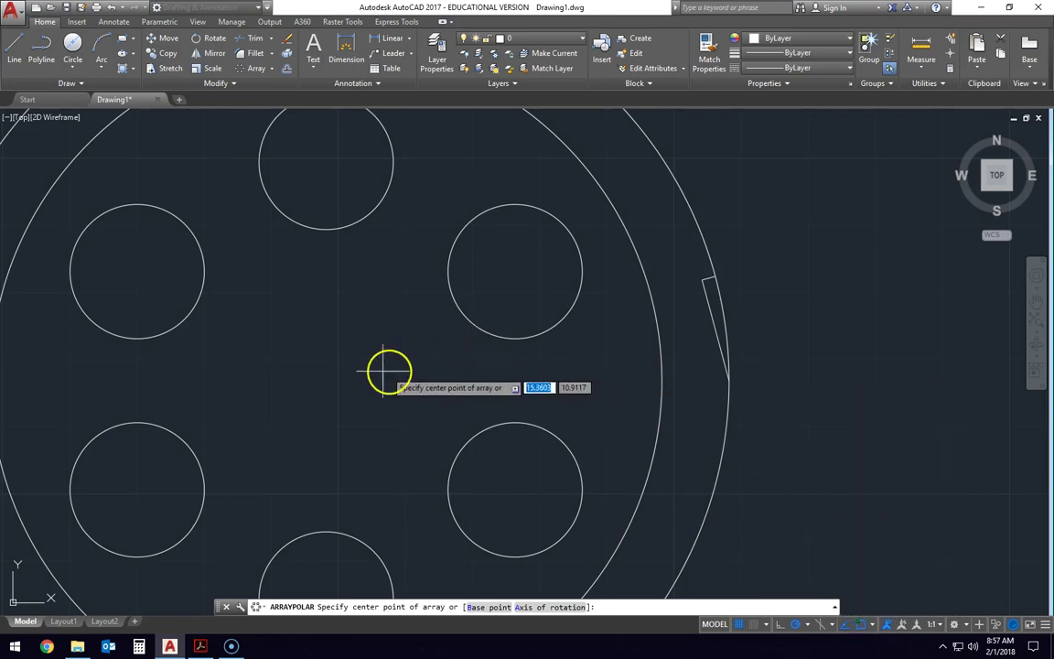
Step: Centre the polar array on the wheel centre with 24 items
left_click(326, 379)
scroll(326, 378, "down", 5)
middle_click_drag(332, 371, 454, 296)
scroll(453, 296, "up", 1)
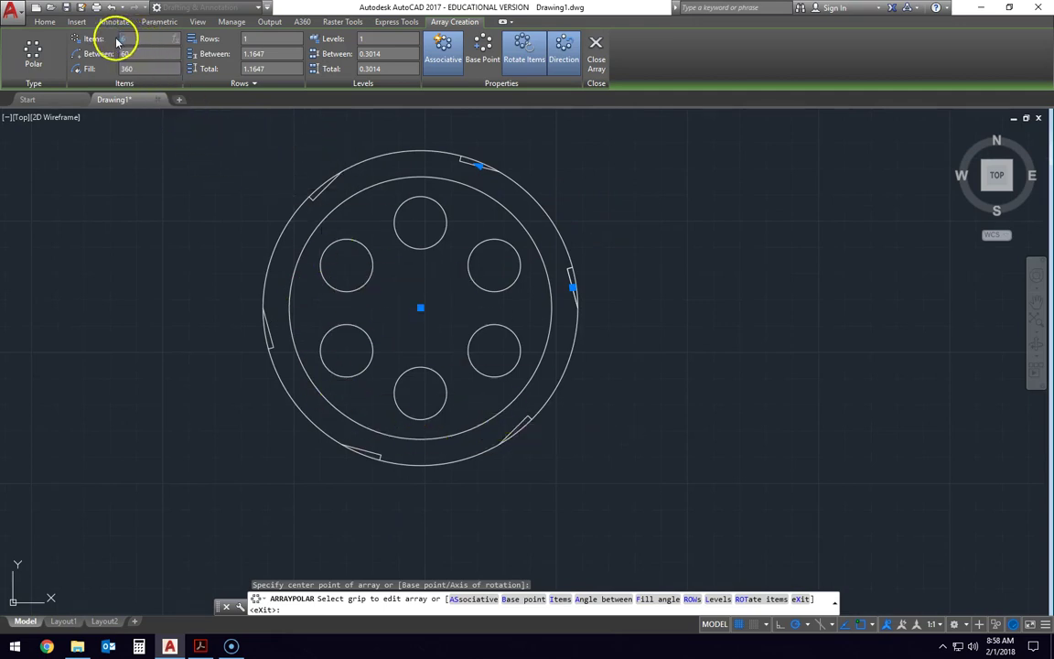
type("24")
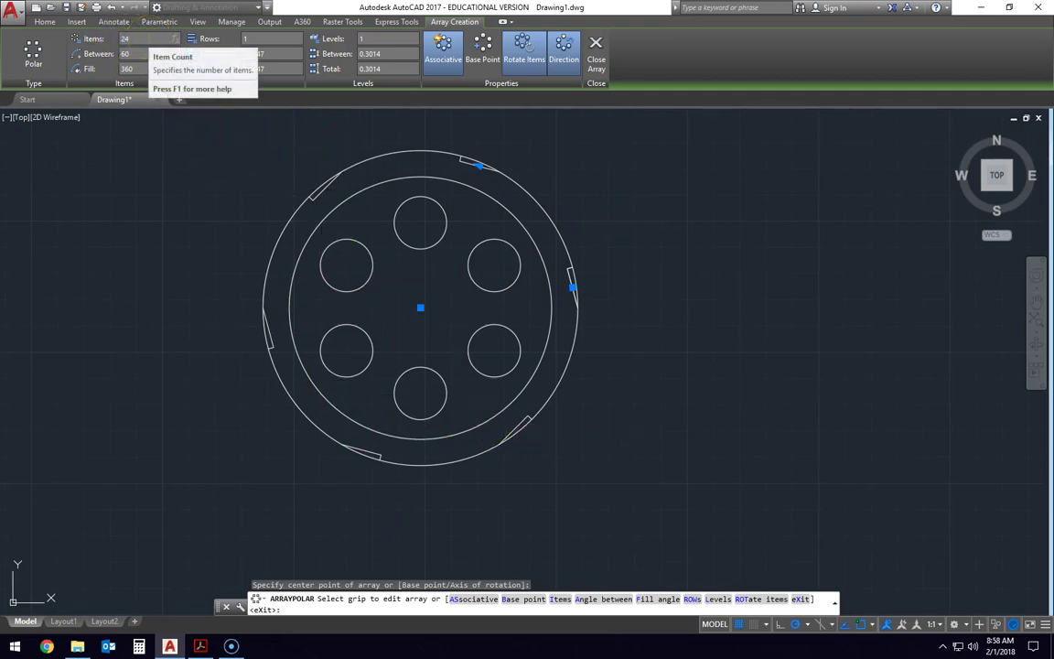
key("Return")
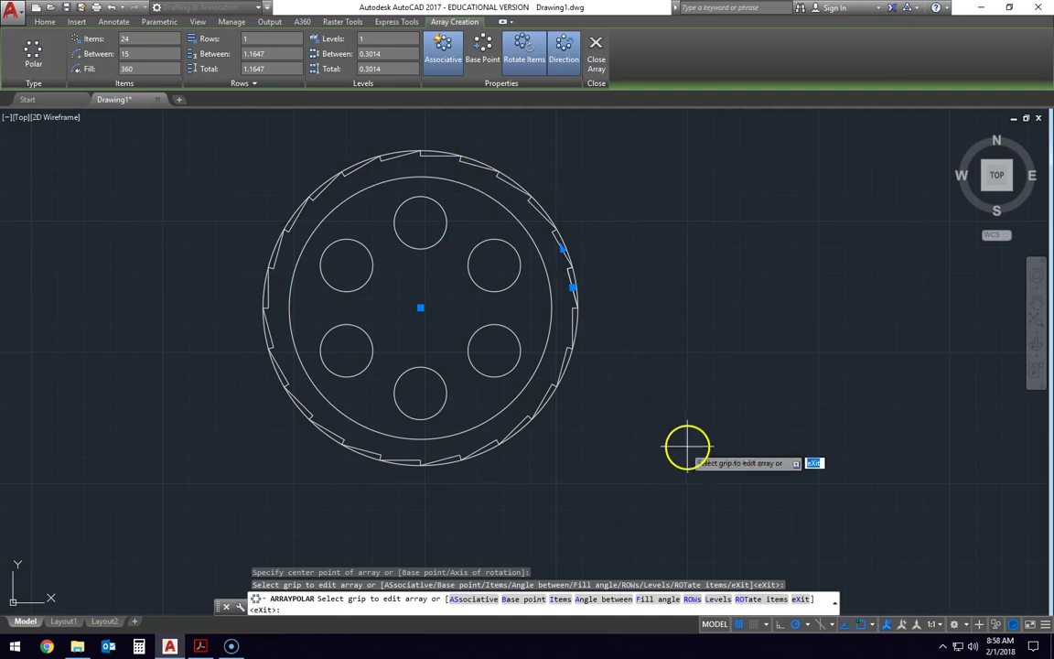
Step: Finish the array and erase the 6-diameter outer circle, then check the reference
key("Escape")
key("Escape")
key("Escape")
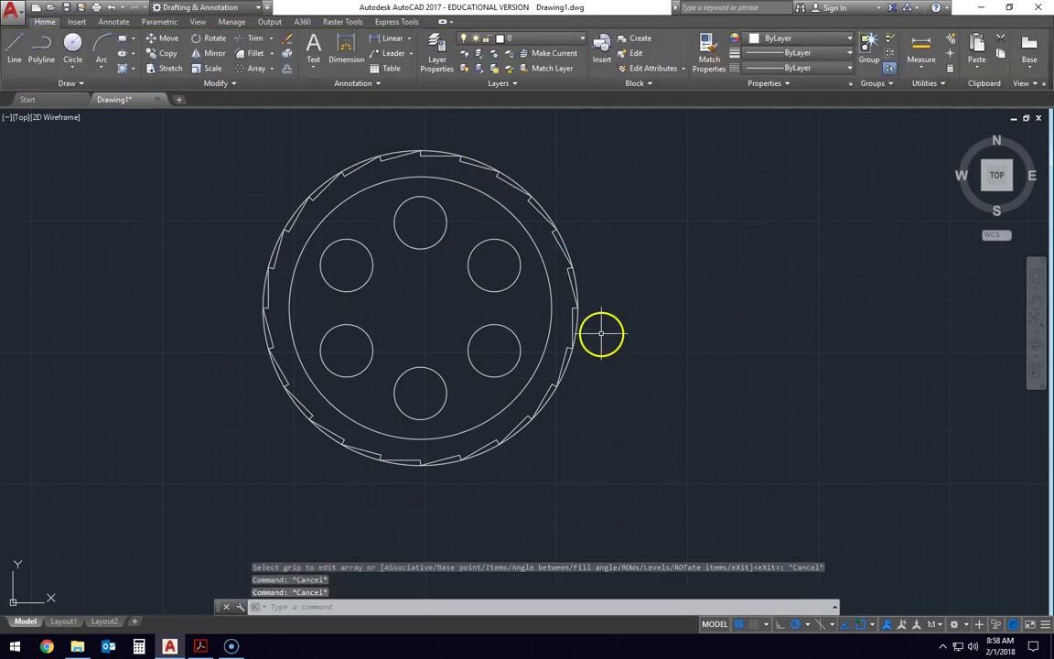
scroll(602, 332, "up", 3)
middle_click_drag(601, 332, 702, 391)
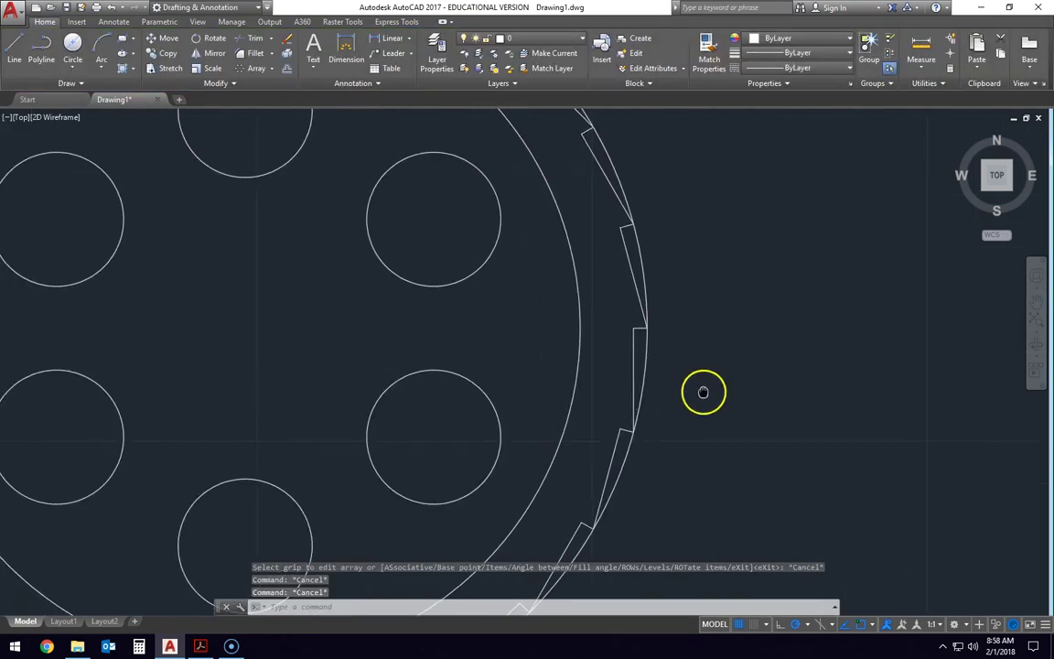
left_click(646, 359)
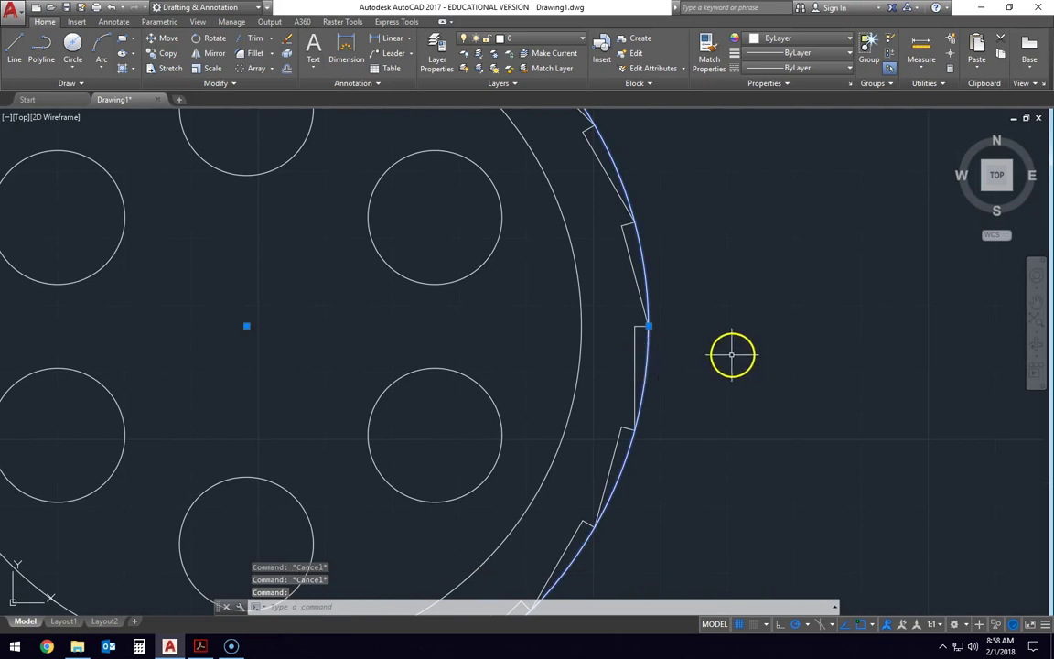
key("Delete")
scroll(680, 387, "down", 4)
middle_click_drag(679, 388, 649, 361)
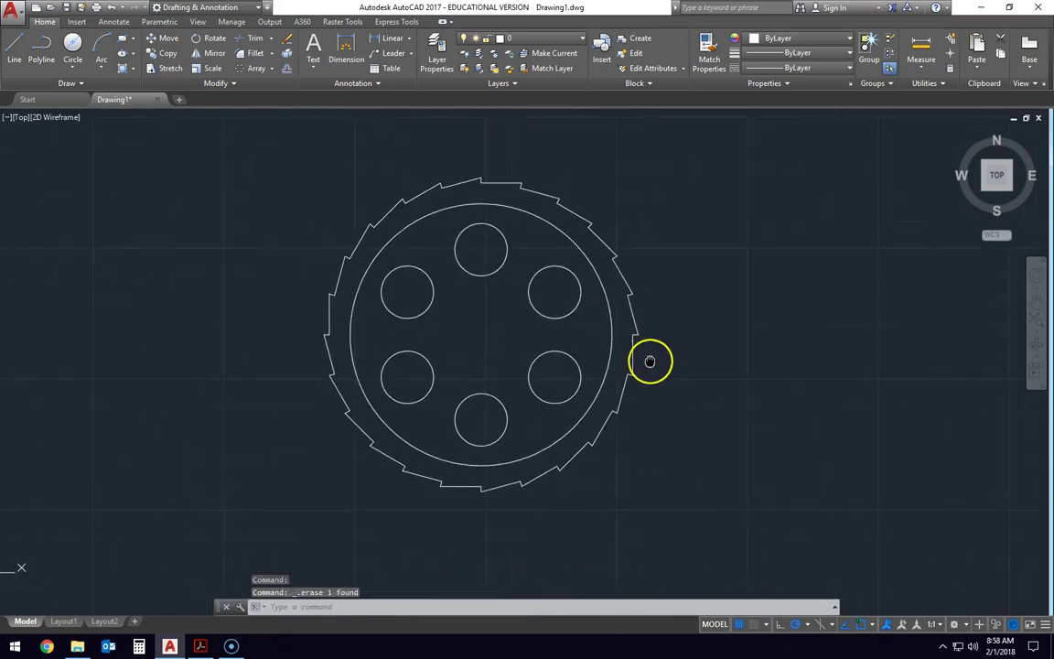
key("alt+Tab")
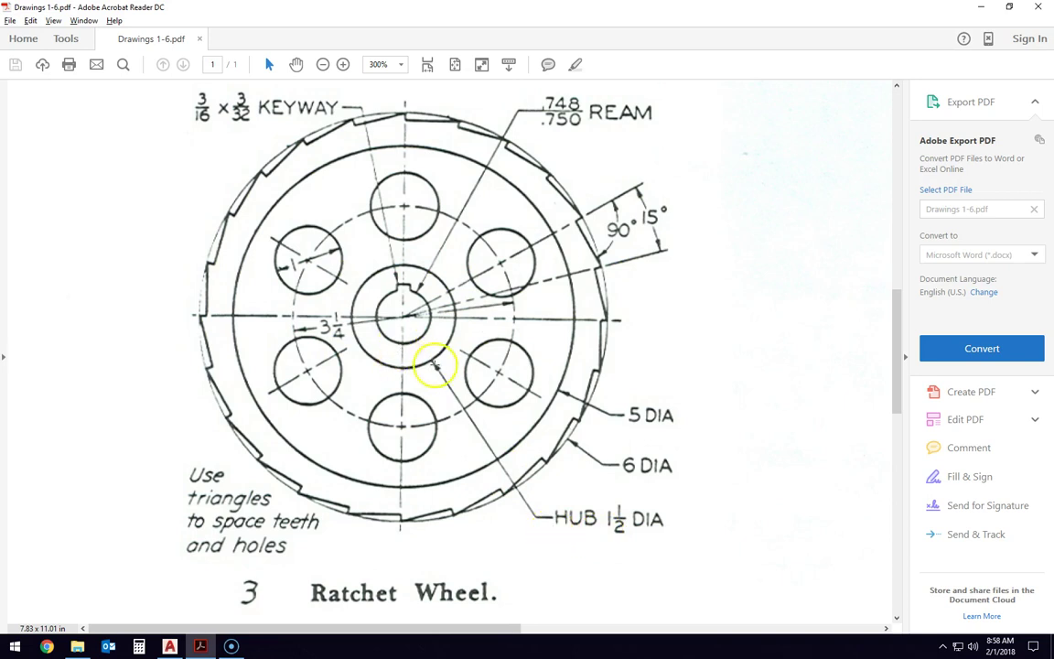
key("alt+Tab")
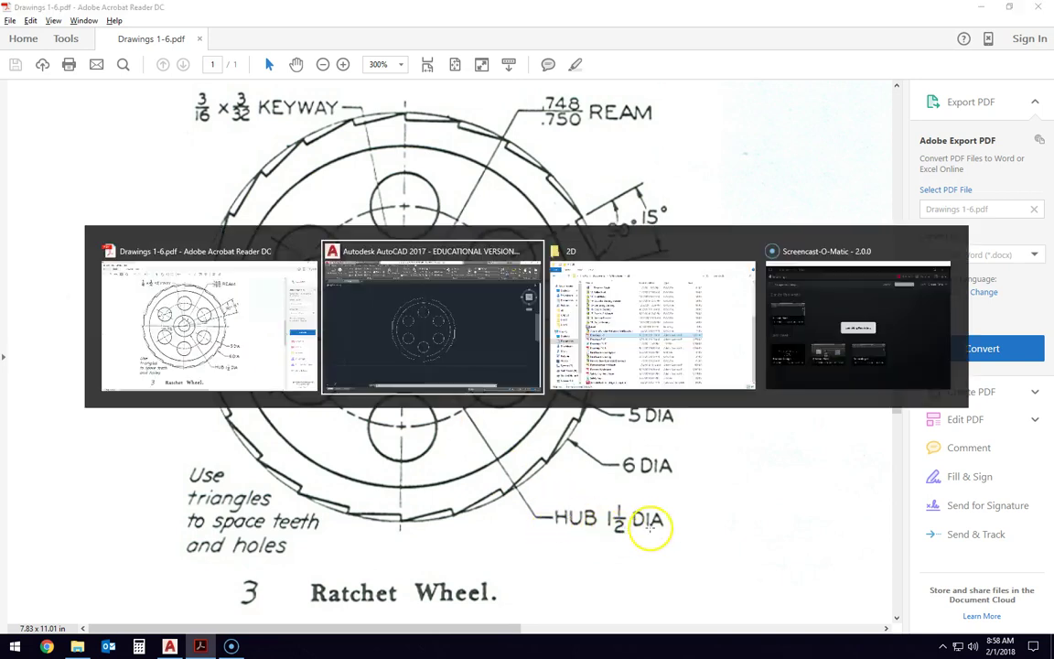
Step: Draw a 1.5-diameter hub circle at the wheel centre, then review the reference
left_click(75, 46)
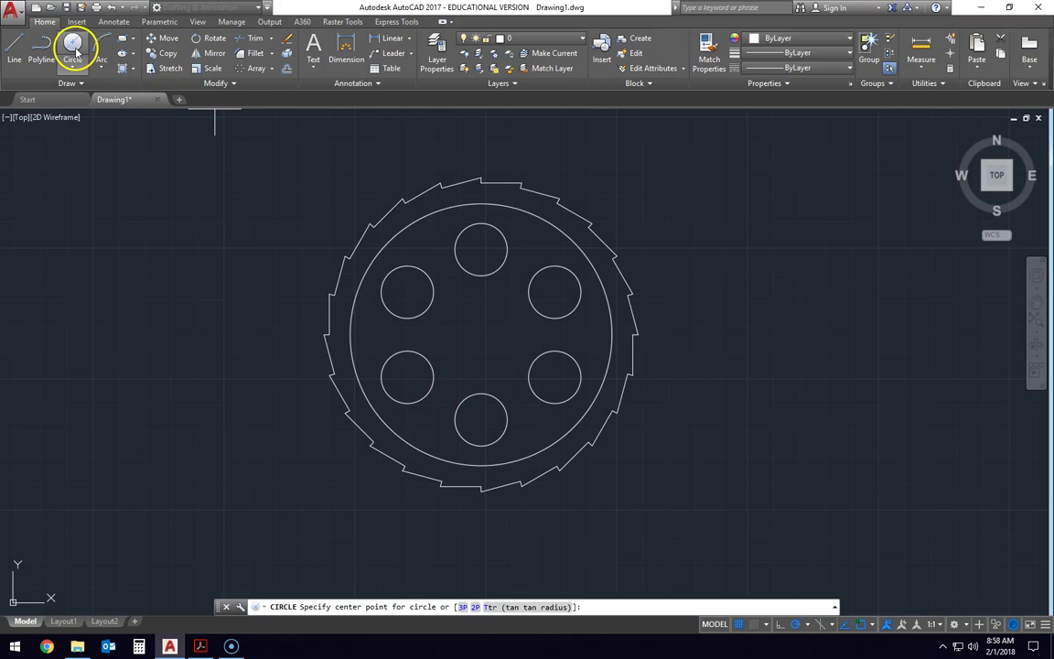
left_click(480, 335)
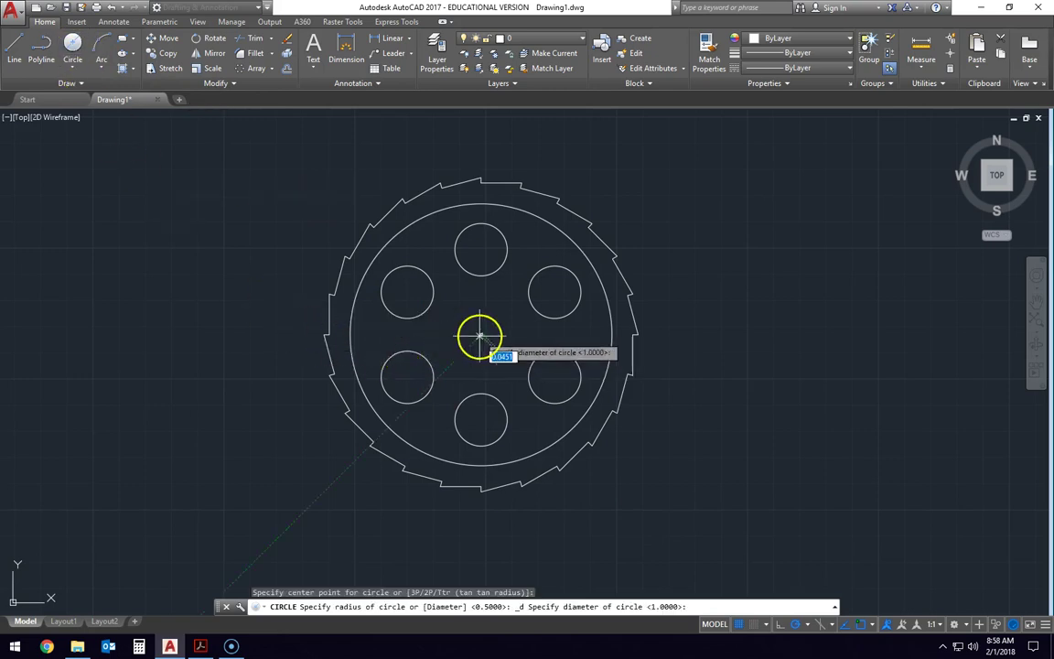
type("1.5")
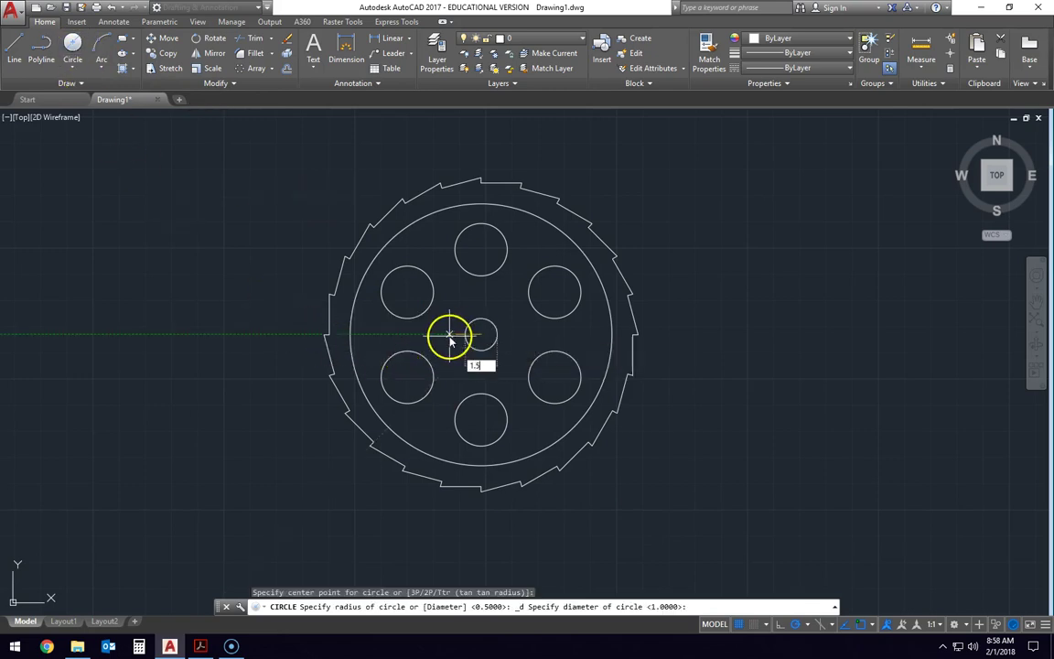
key("Return")
key("alt+Tab")
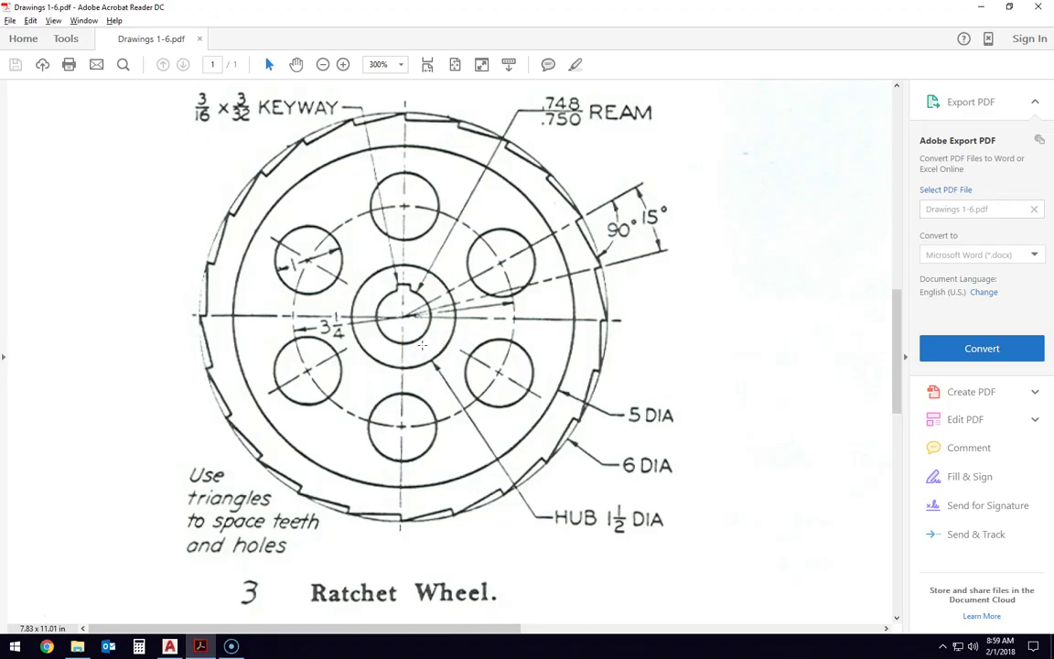
Step: Draw a .75-diameter ream circle at the wheel centre and zoom in on the hub
key("alt+Tab")
left_click(77, 53)
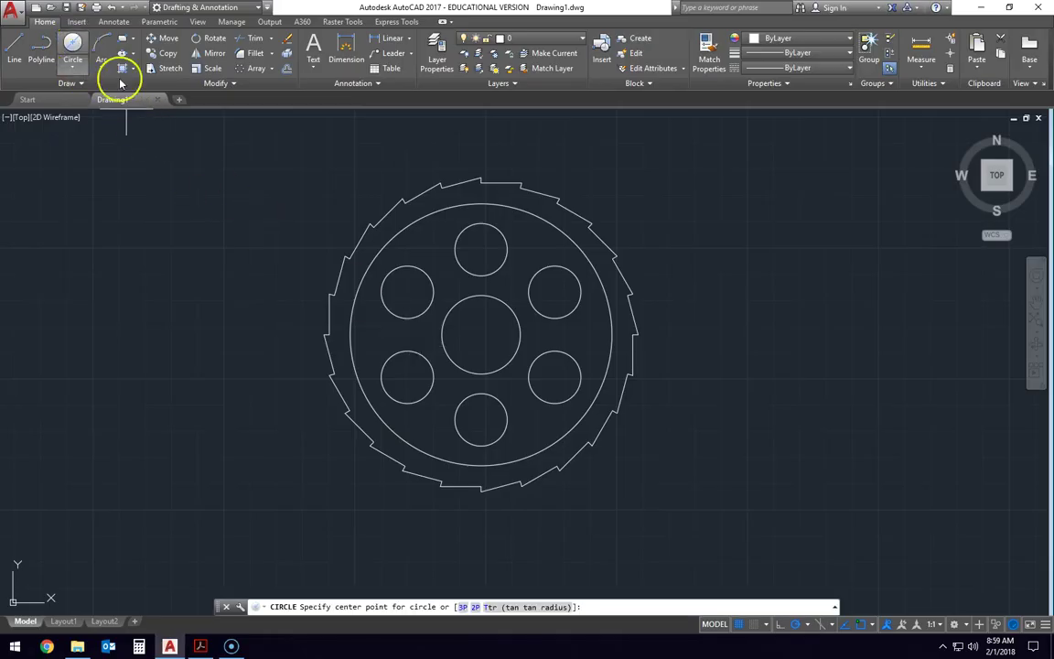
left_click(481, 334)
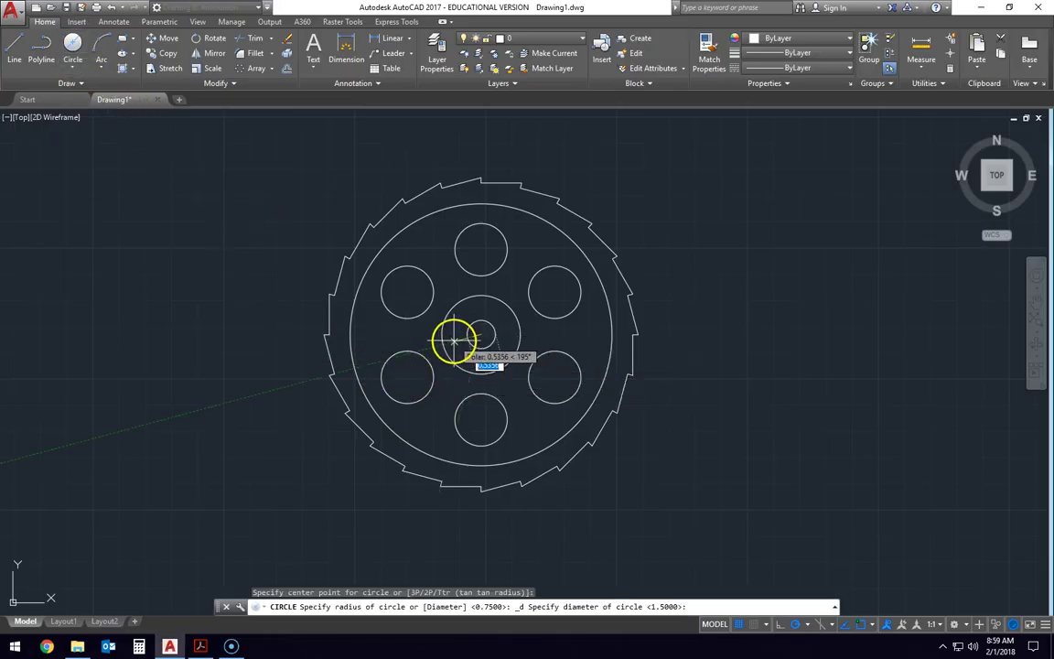
type("1")
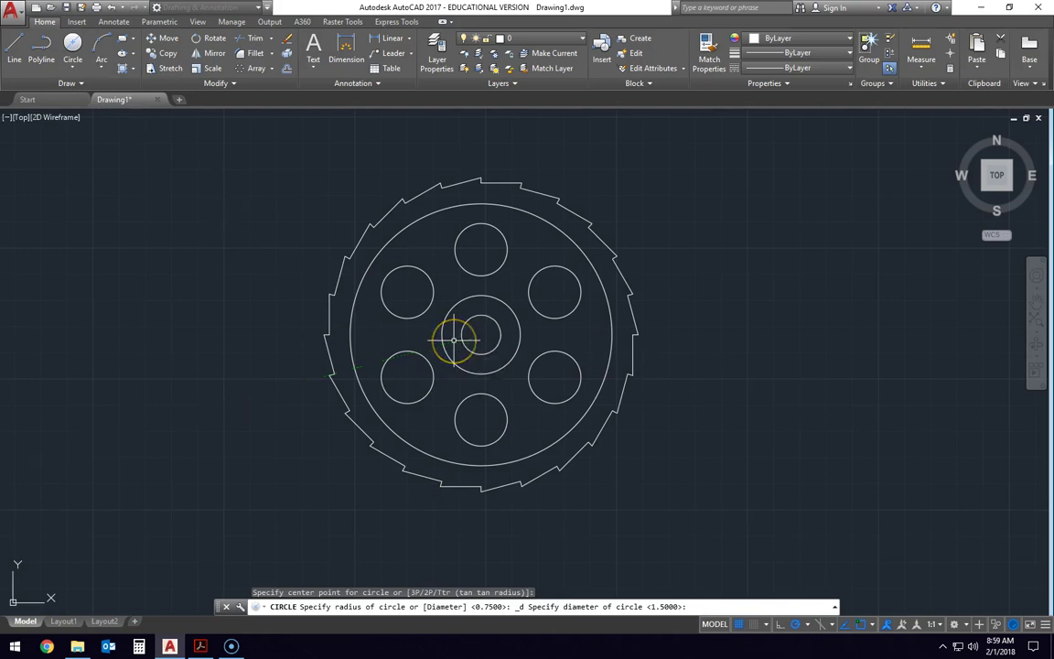
key("Return")
scroll(466, 341, "up", 2)
scroll(470, 340, "up", 2)
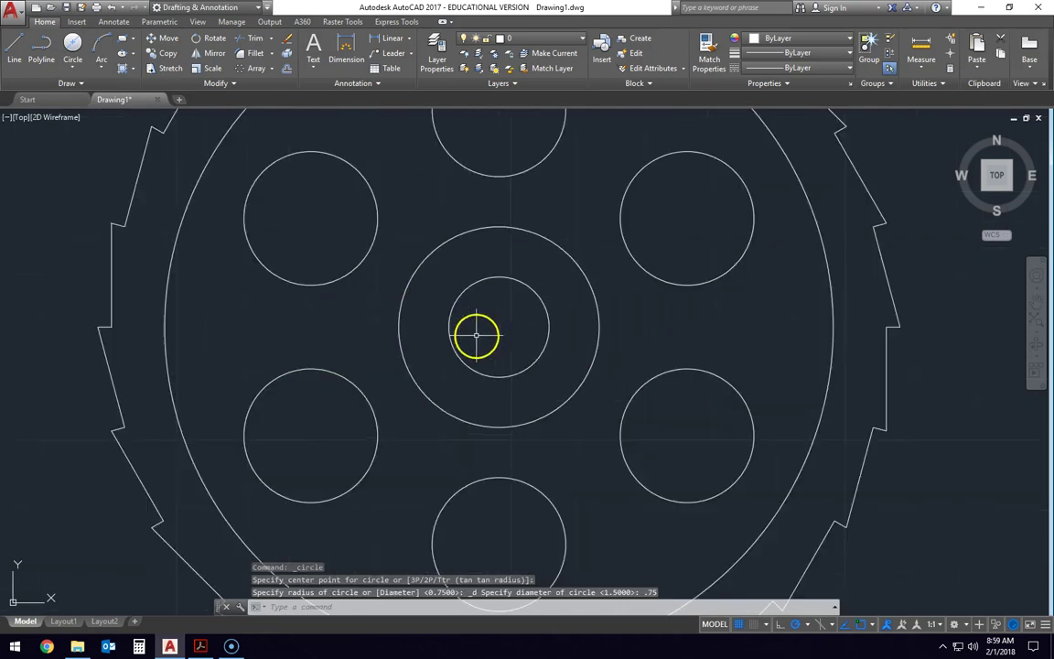
middle_click_drag(466, 325, 429, 348)
key("alt+Tab")
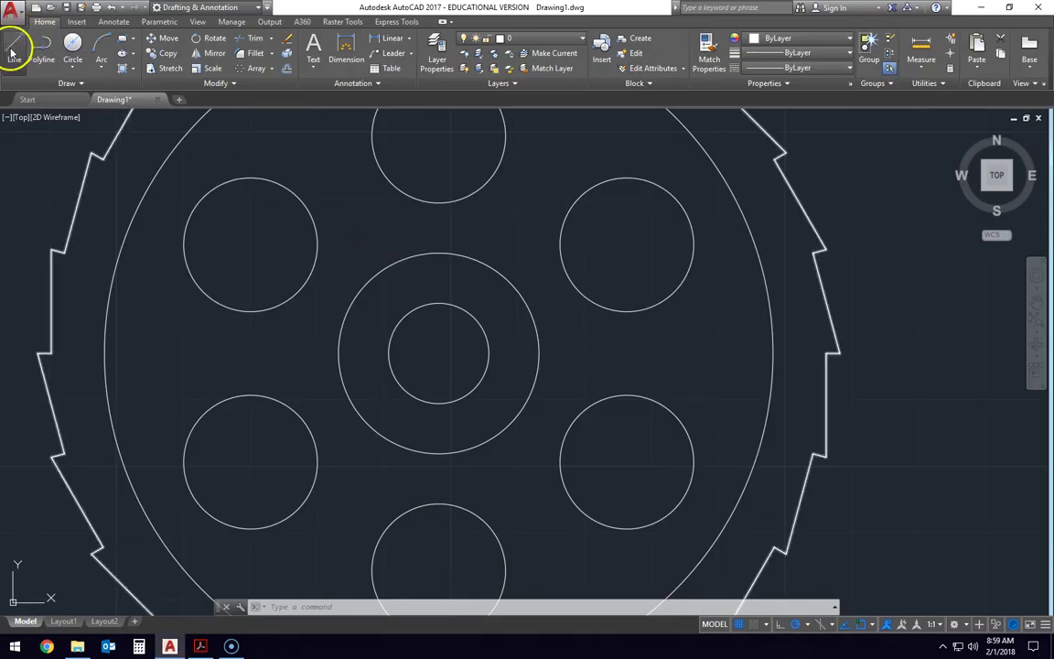
Step: Draw a vertical construction line upward from the ream circle's centre
left_click(17, 47)
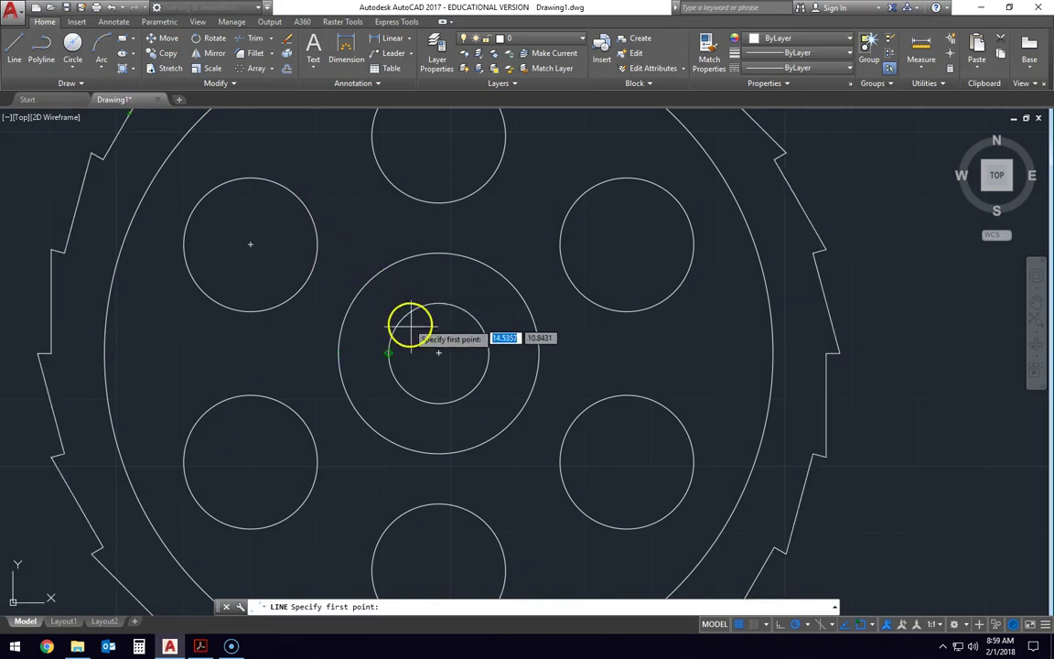
left_click(438, 352)
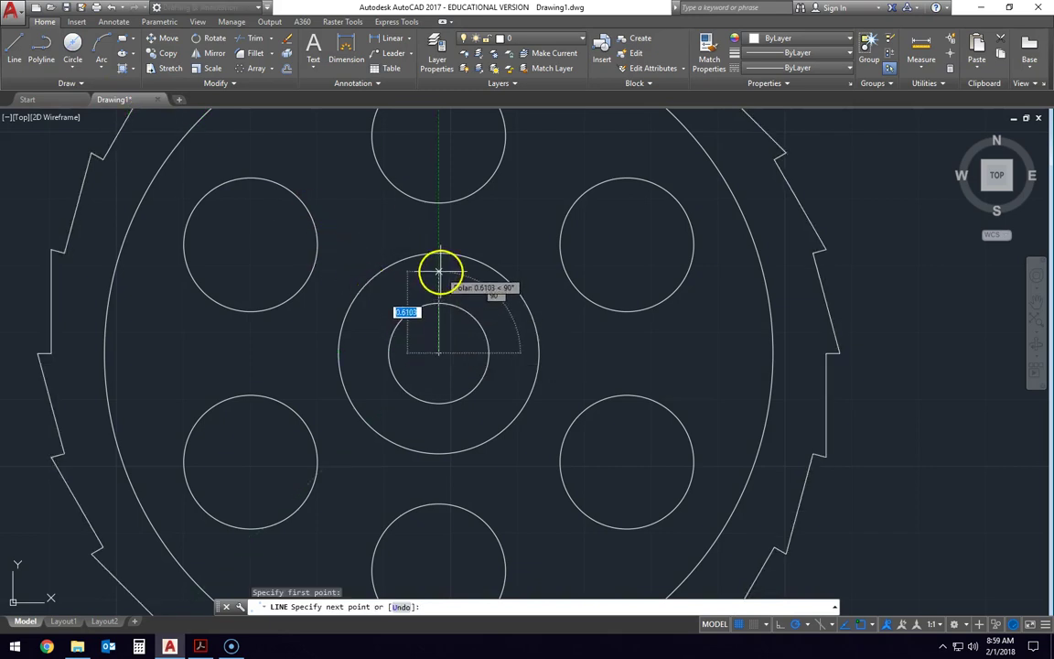
left_click(439, 273)
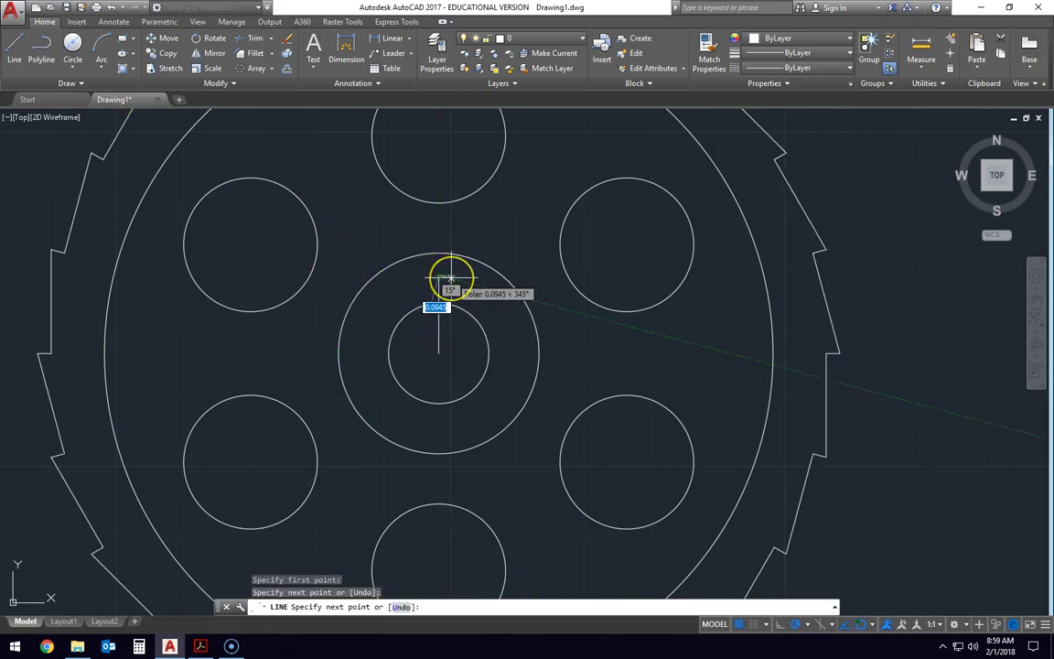
key("Escape")
scroll(441, 277, "up", 5)
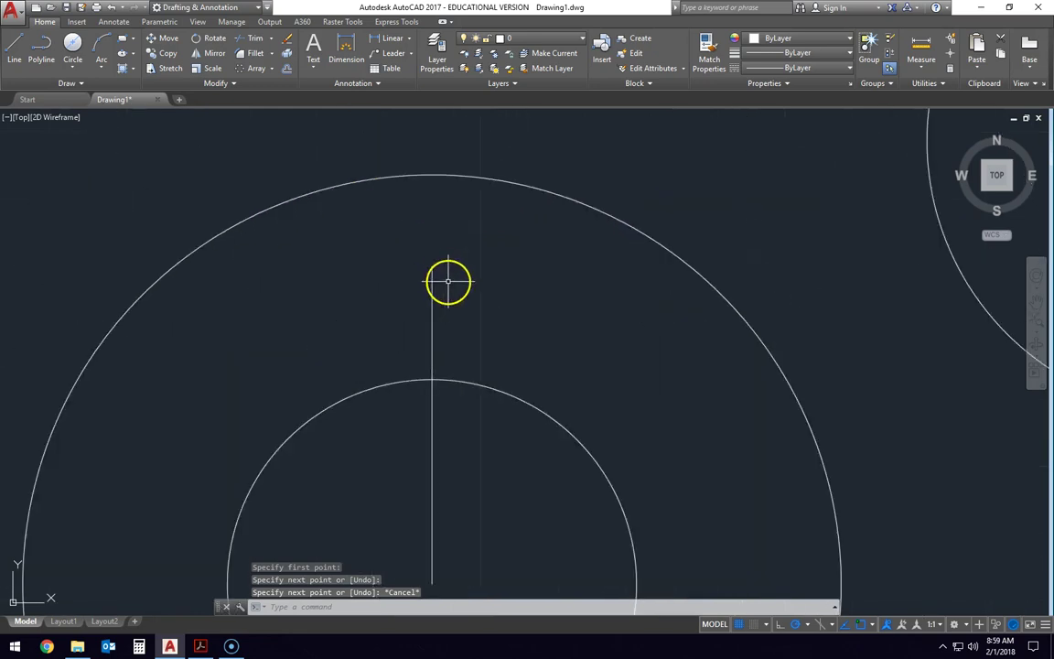
middle_click_drag(447, 283, 517, 251)
Step: From the construction line's top, draw the keyway's short top edge and 3/32 side
left_click(17, 50)
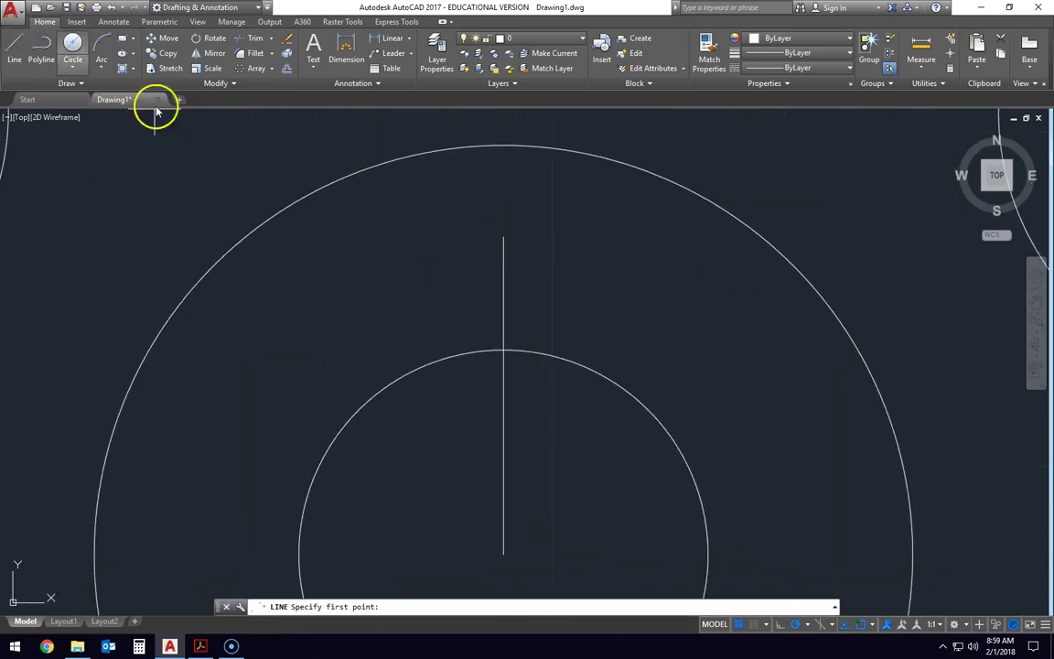
left_click(502, 236)
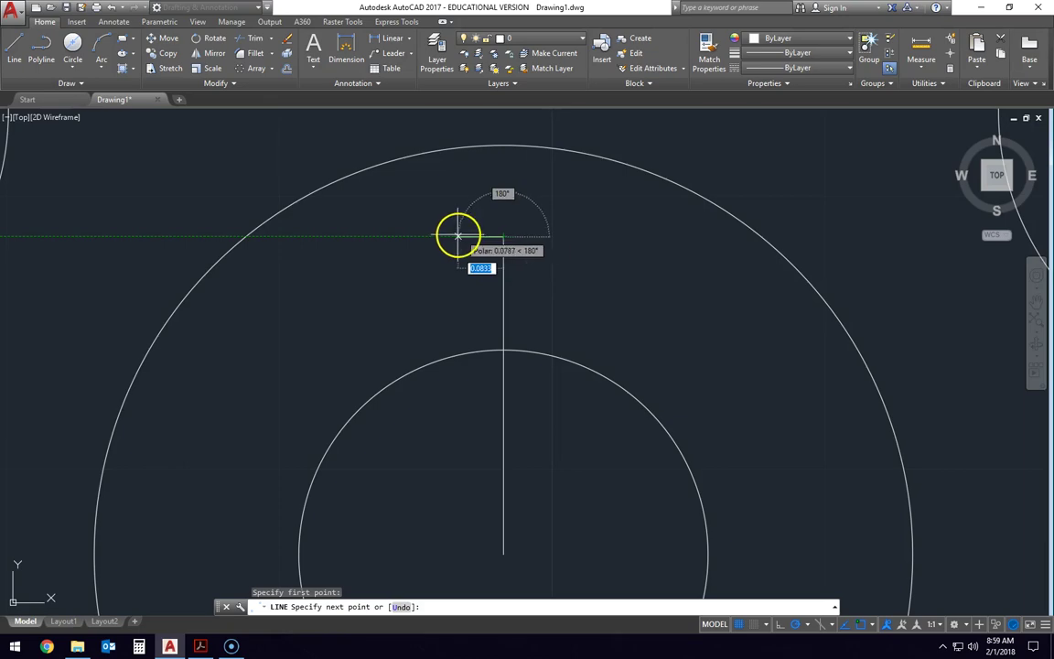
key("alt+Tab")
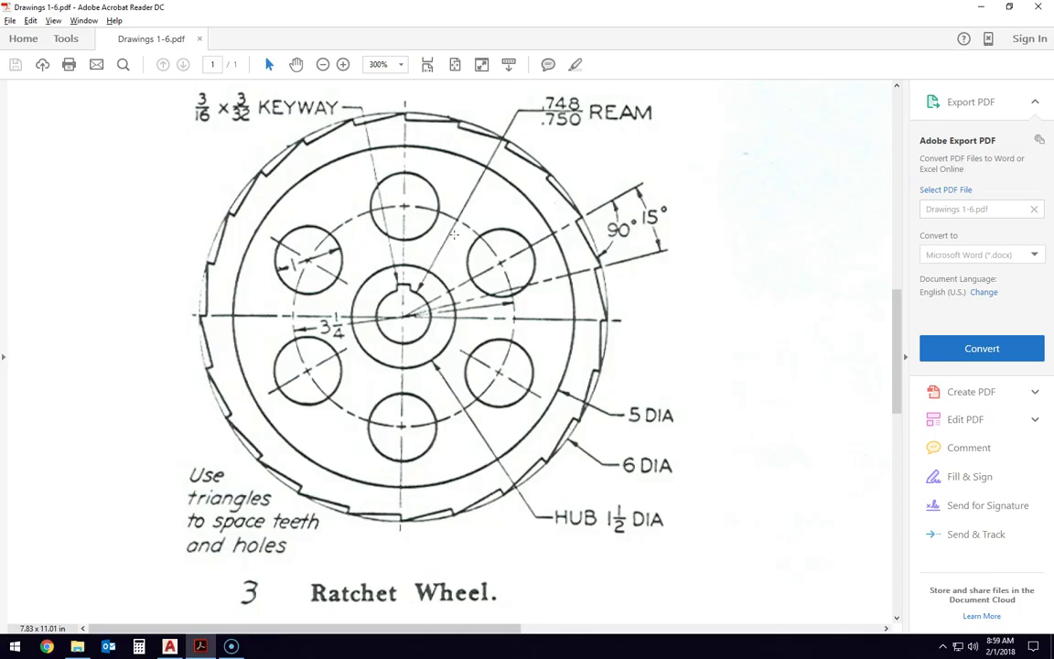
key("alt+Tab")
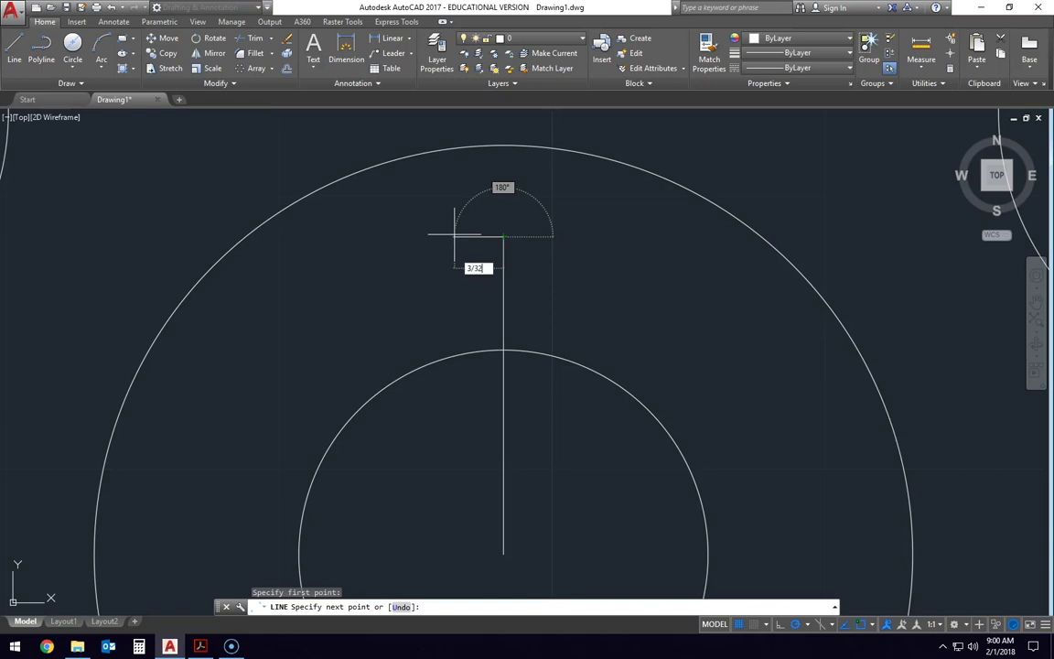
key("Return")
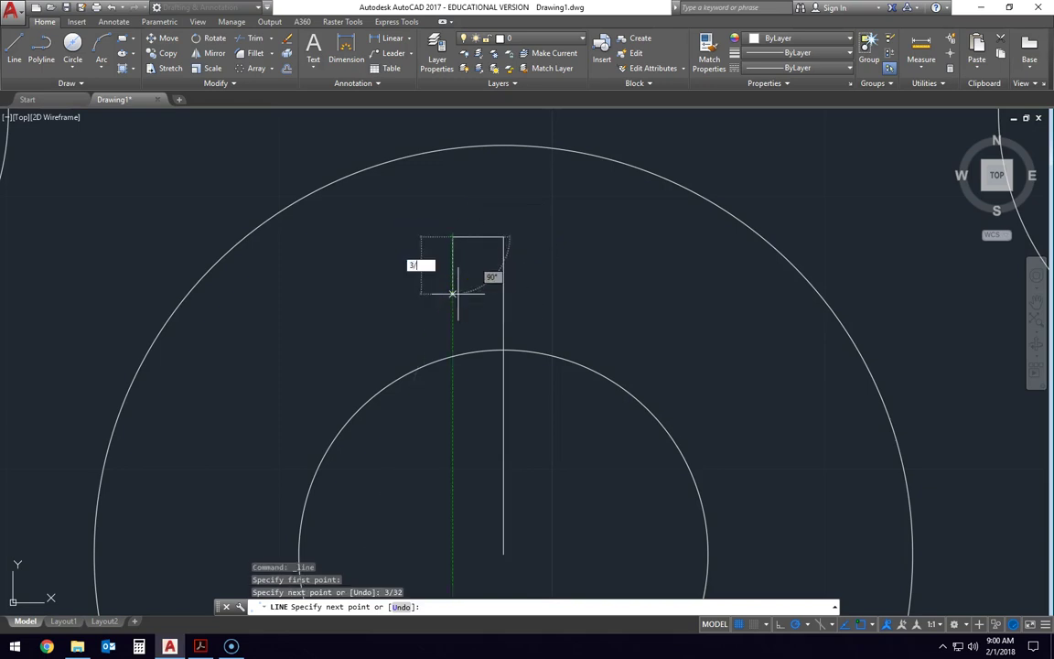
key("Return")
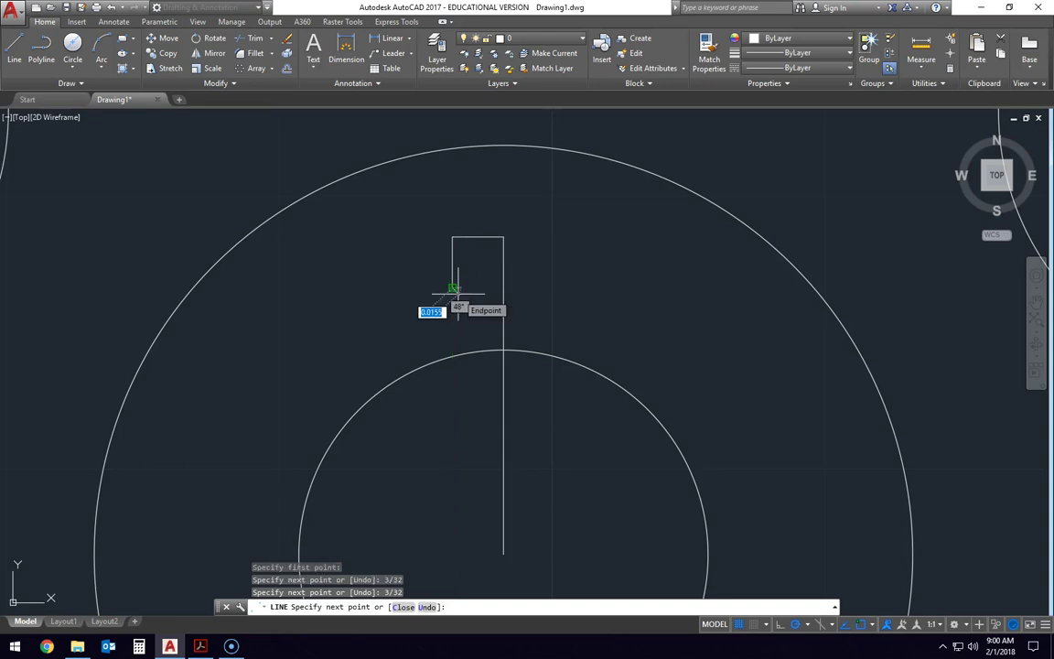
key("Escape")
left_click(485, 238)
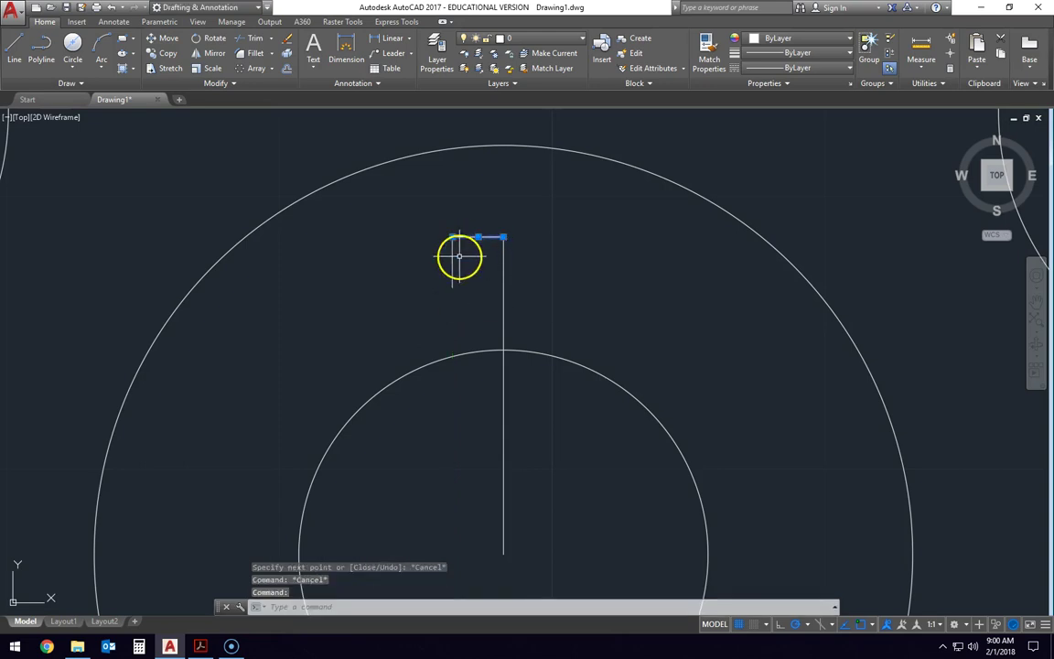
Step: Mirror the L-shaped half keyway about the vertical centre line, keeping the original half
left_click(215, 57)
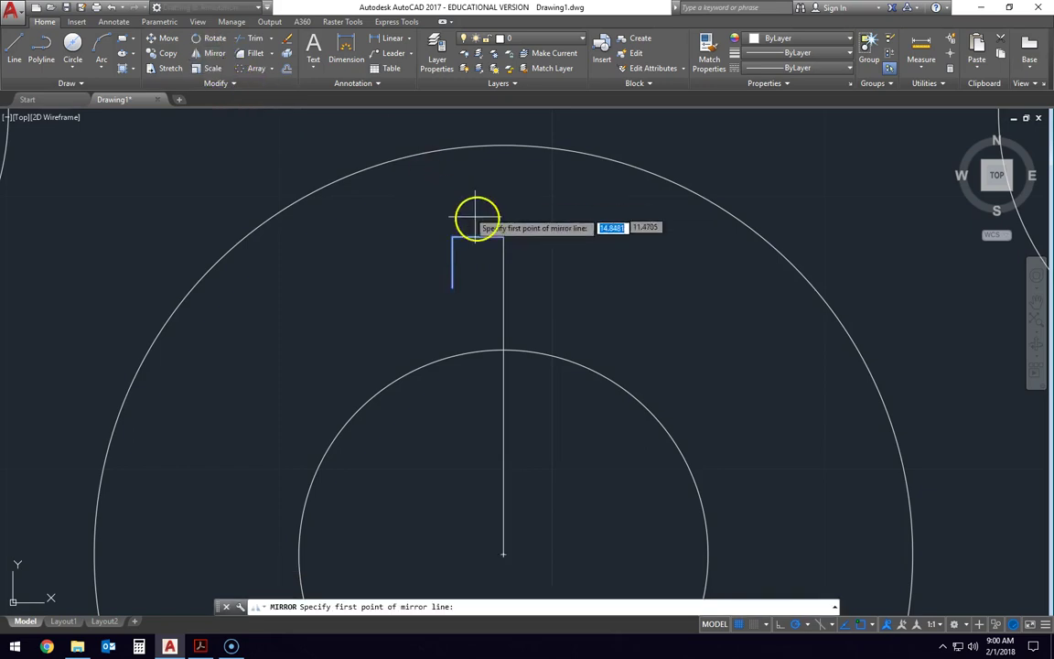
left_click(503, 237)
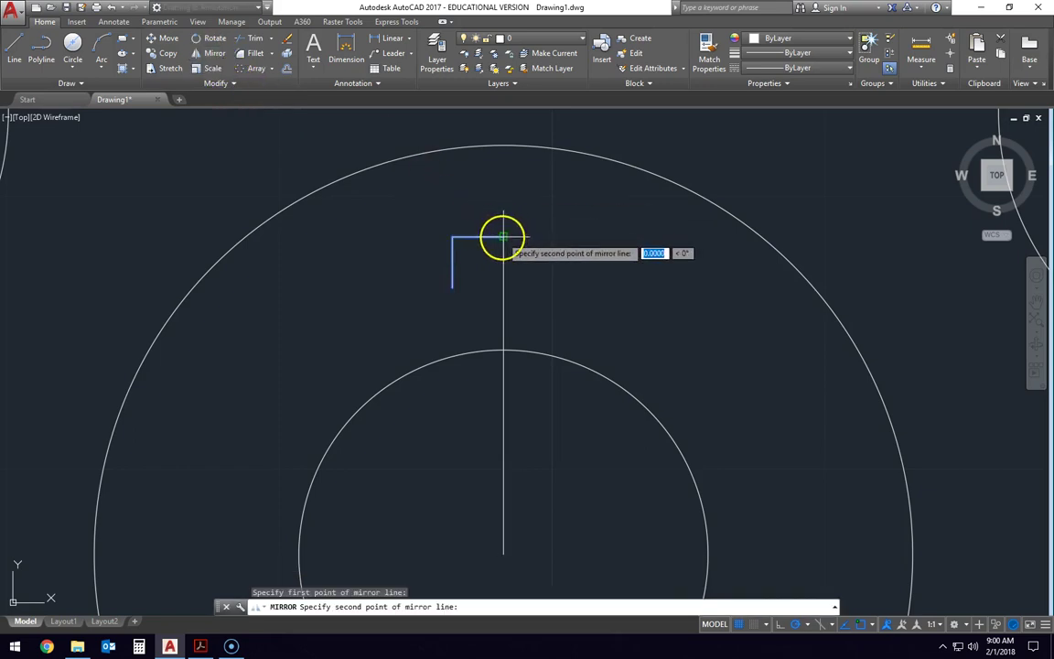
left_click(504, 288)
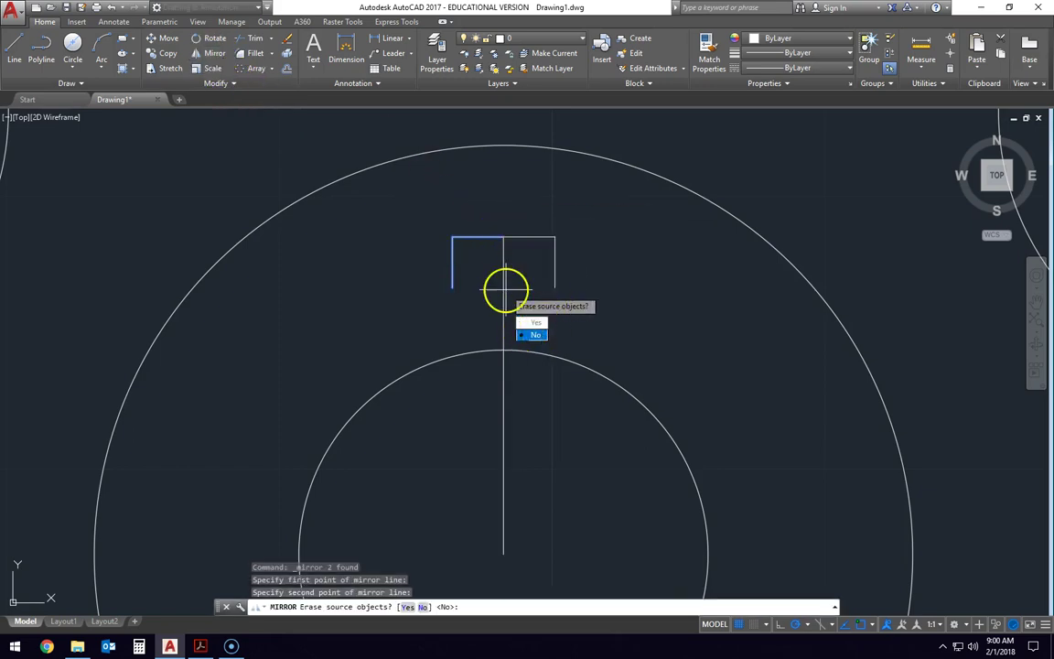
type("n")
key("Return")
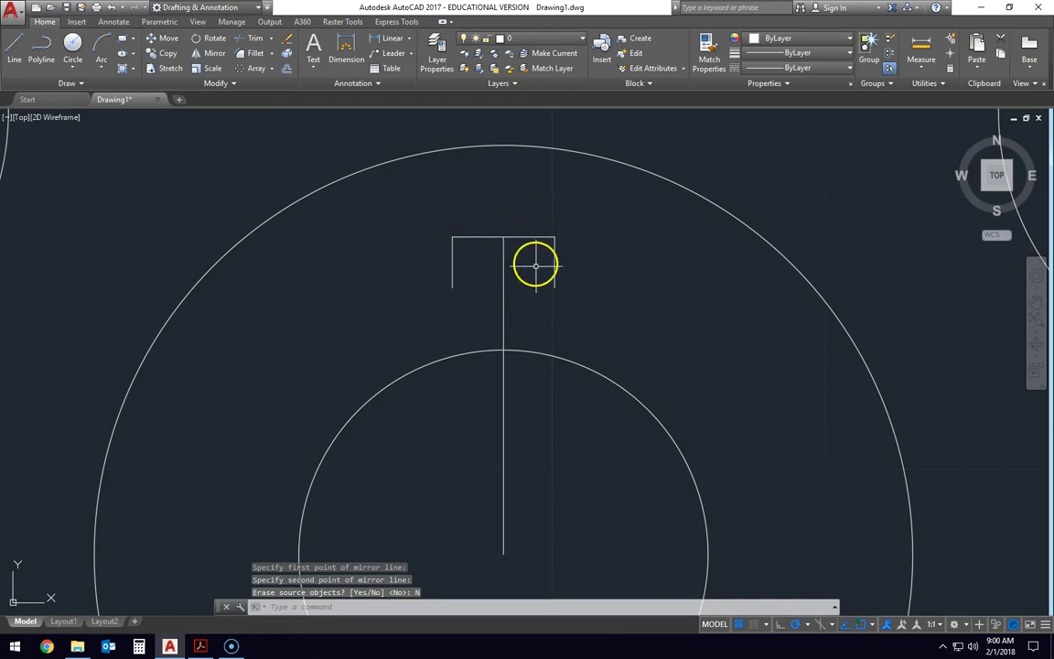
left_click(554, 262)
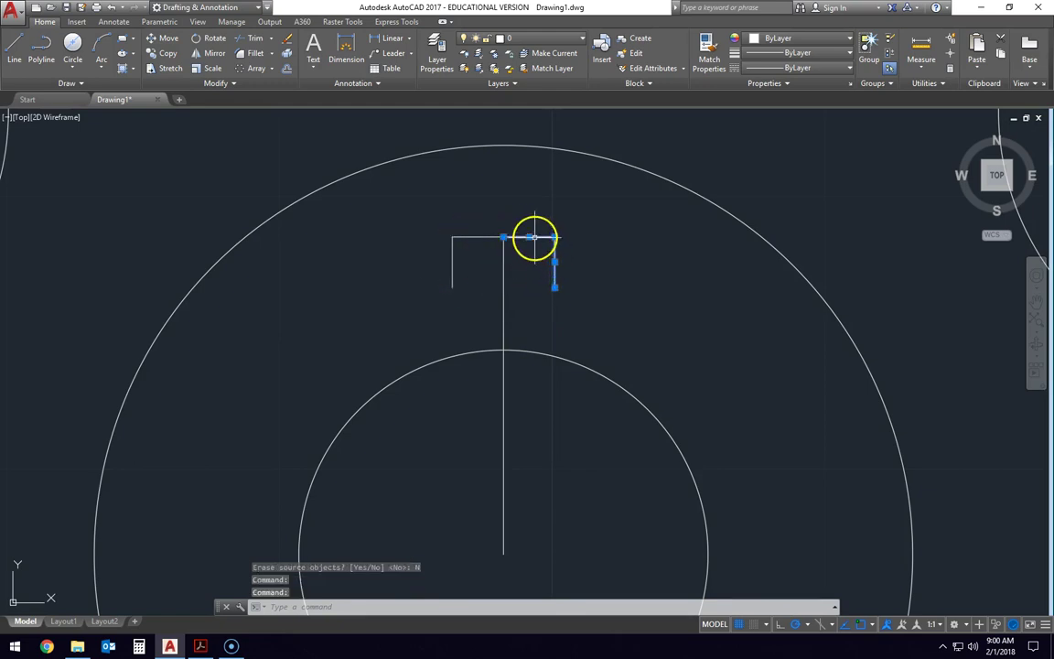
left_click(498, 237)
Step: Move the keyway outline down from its lower-left corner onto the inner circle
left_click(452, 263)
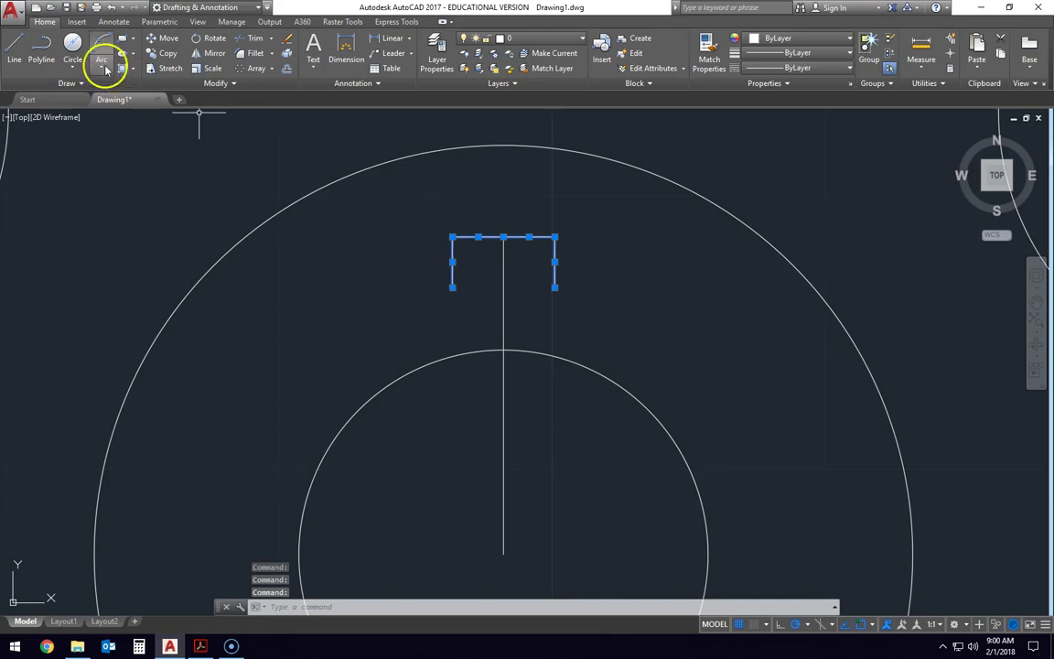
left_click(159, 39)
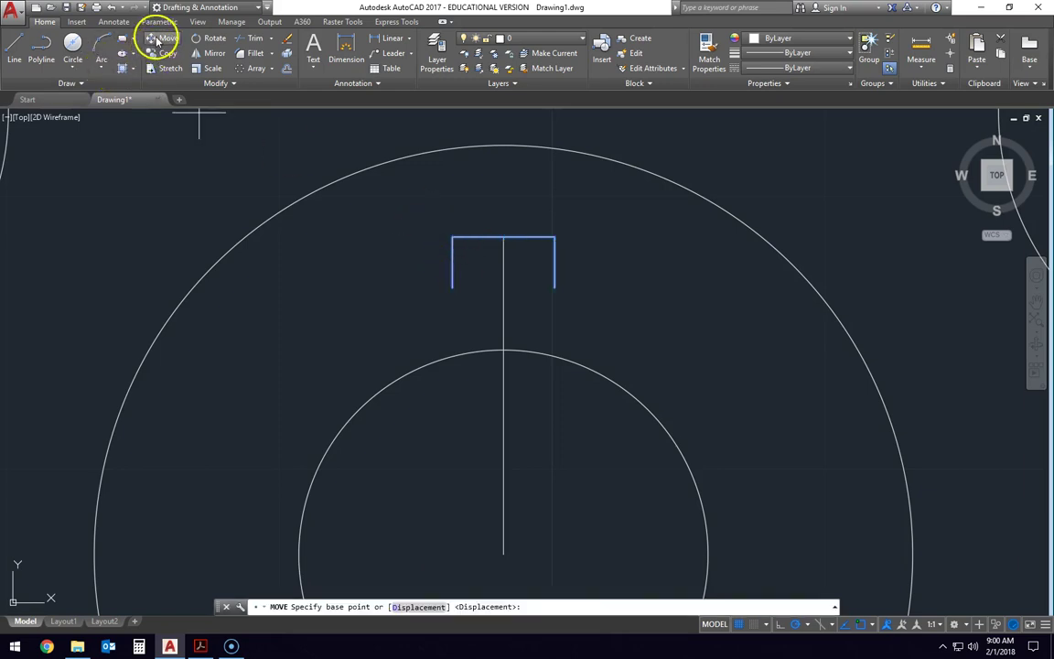
left_click(452, 287)
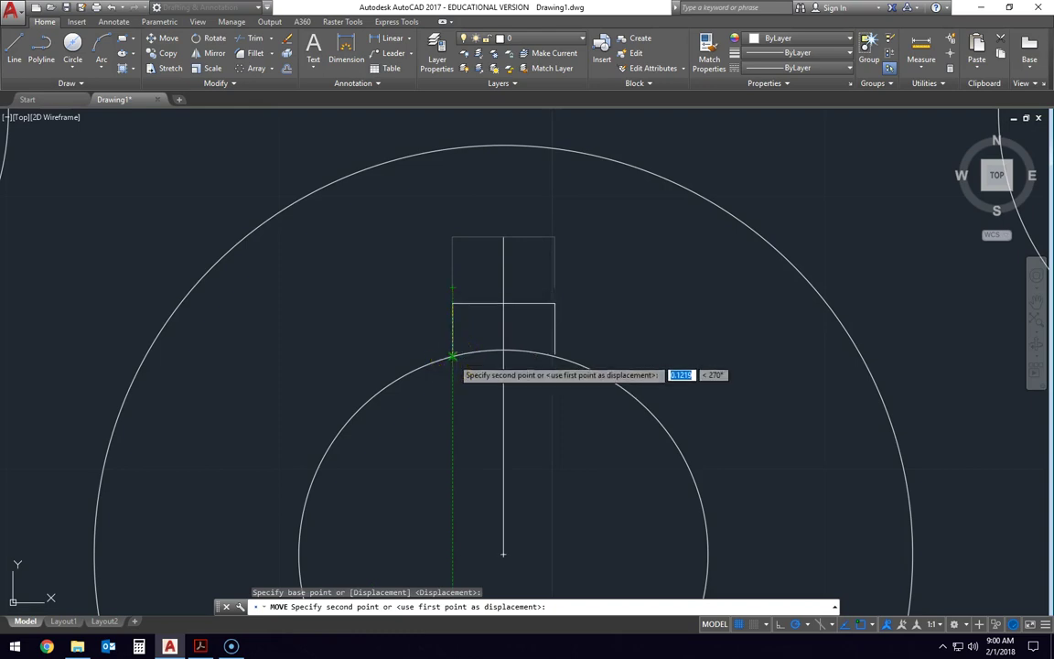
left_click(451, 356)
scroll(466, 362, "up", 5)
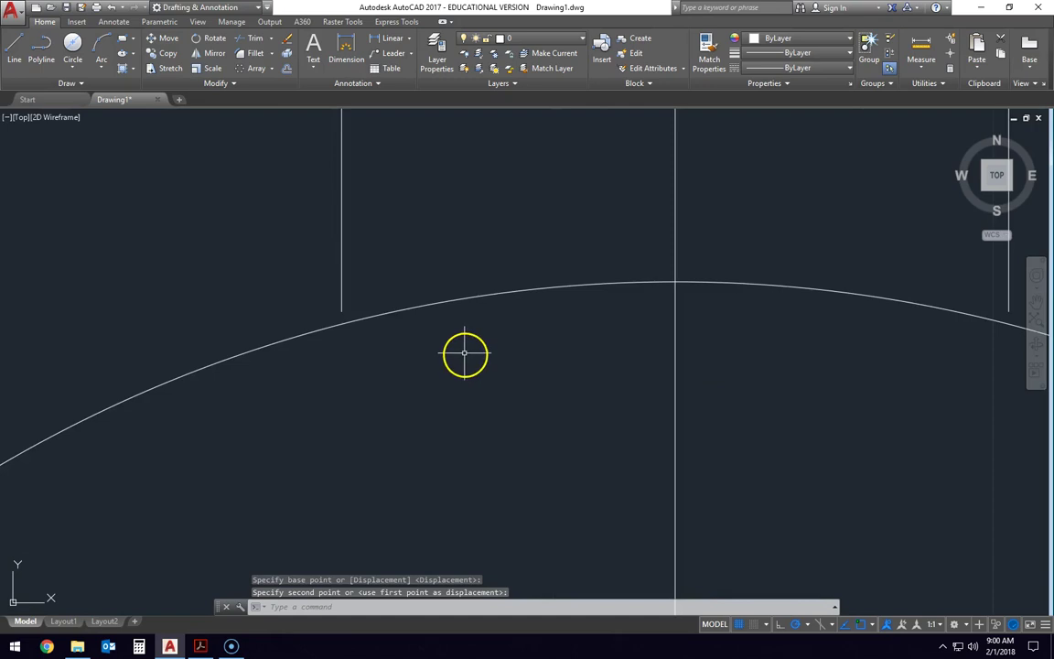
scroll(464, 353, "down", 2)
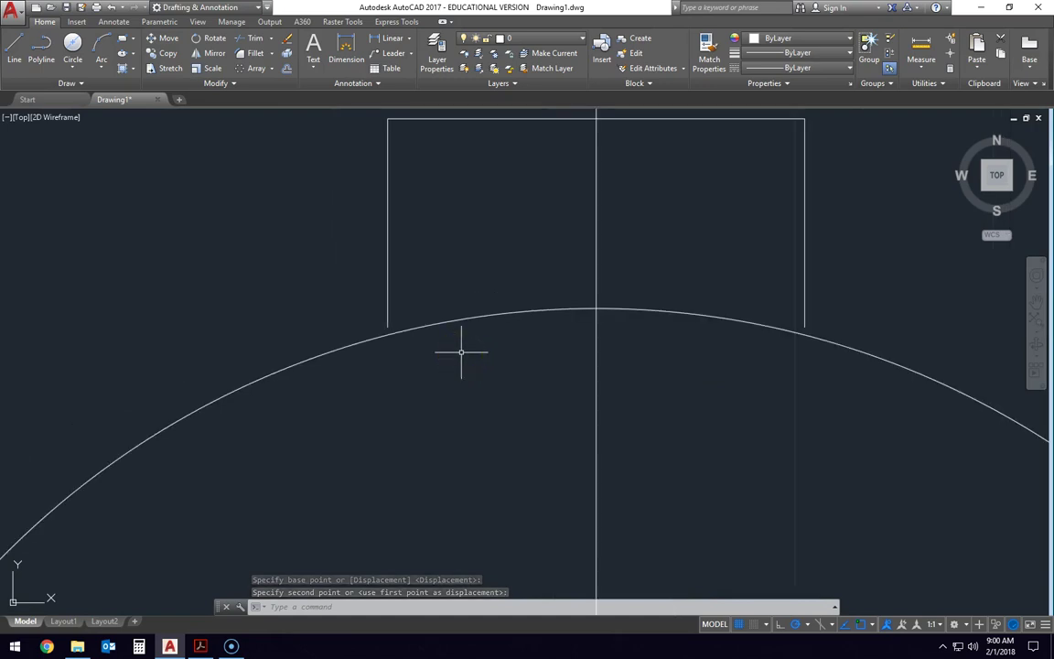
scroll(454, 351, "up", 2)
scroll(452, 351, "down", 6)
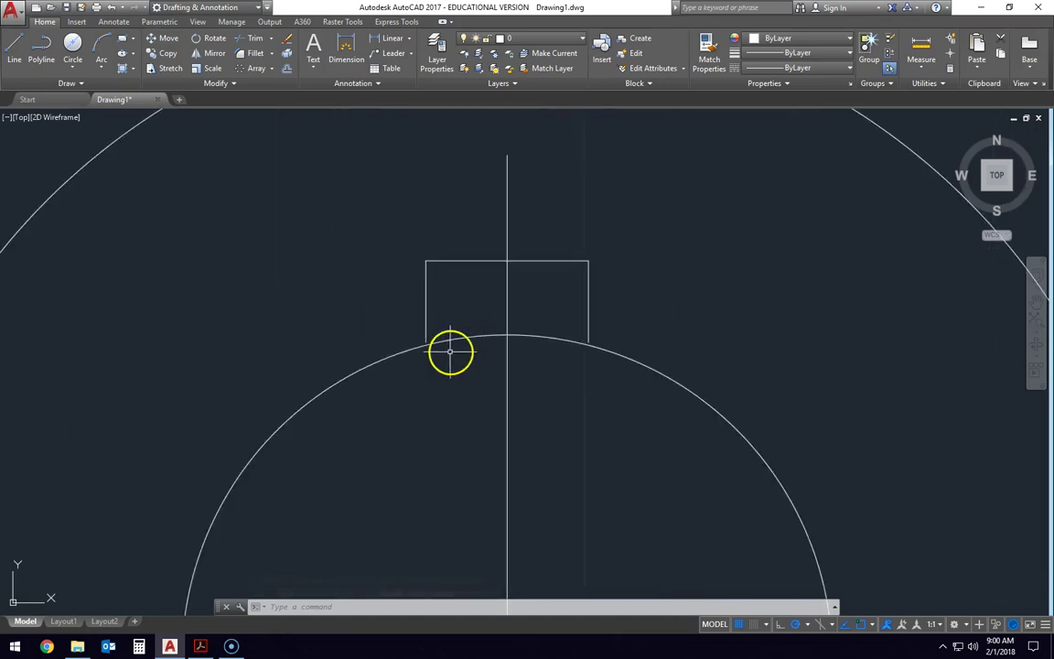
scroll(449, 348, "down", 3)
scroll(447, 347, "up", 4)
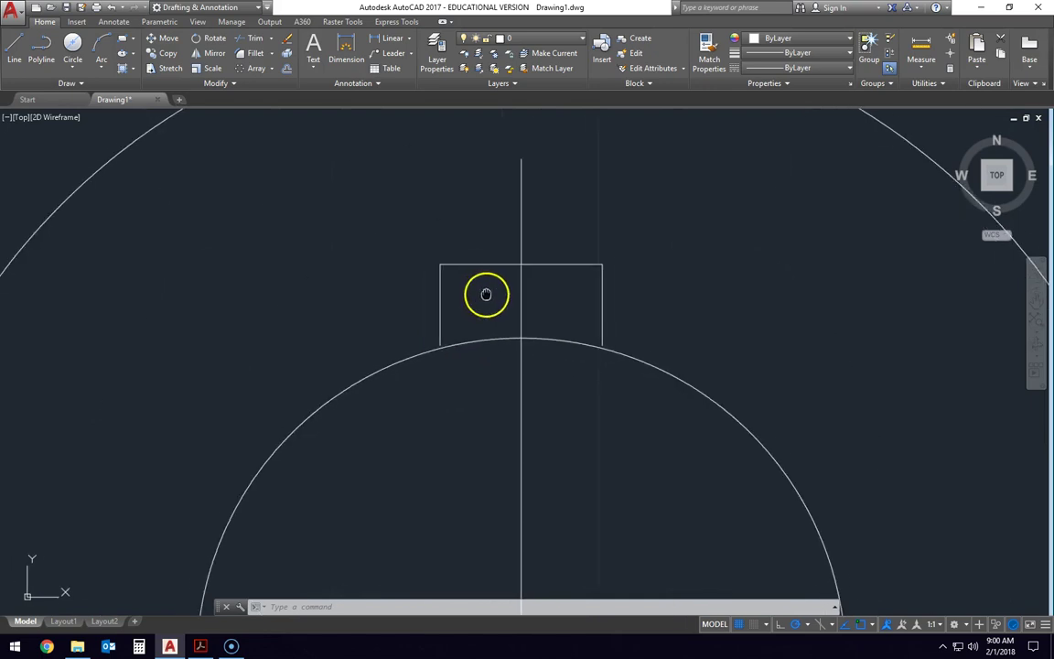
Step: Delete the vertical construction line
left_click(533, 219)
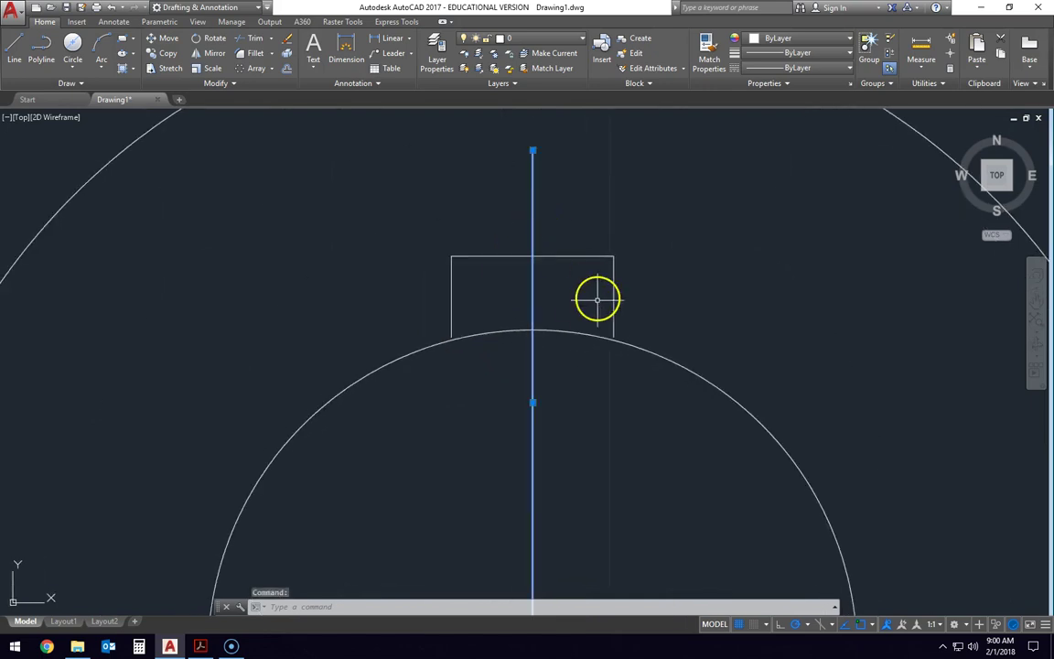
key("Delete")
scroll(452, 334, "up", 3)
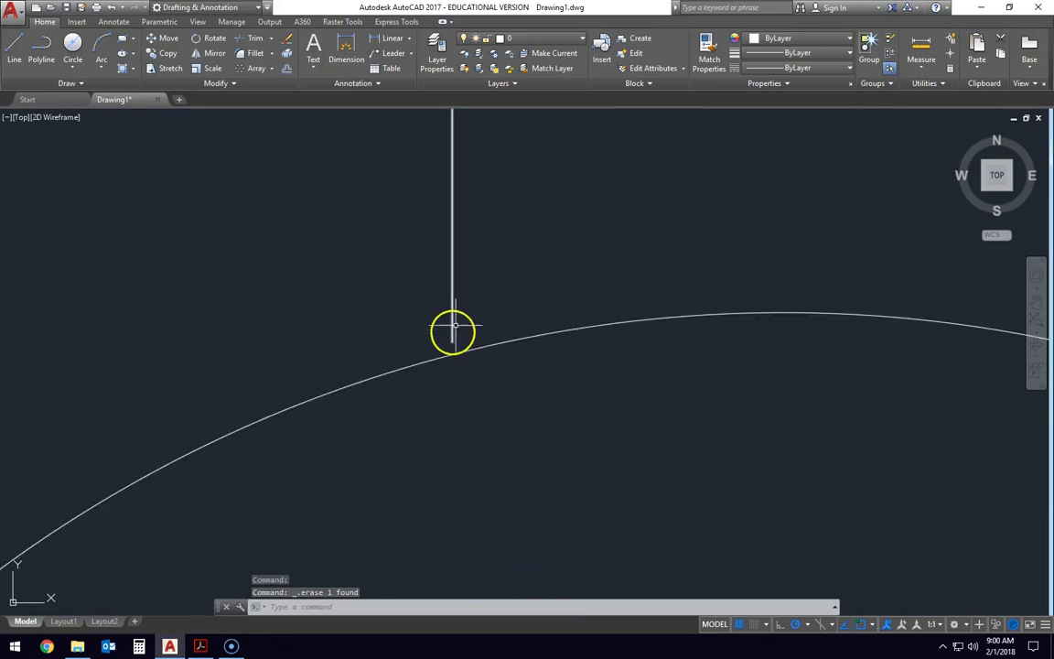
scroll(566, 265, "down", 2)
scroll(539, 284, "down", 1)
scroll(531, 261, "up", 1)
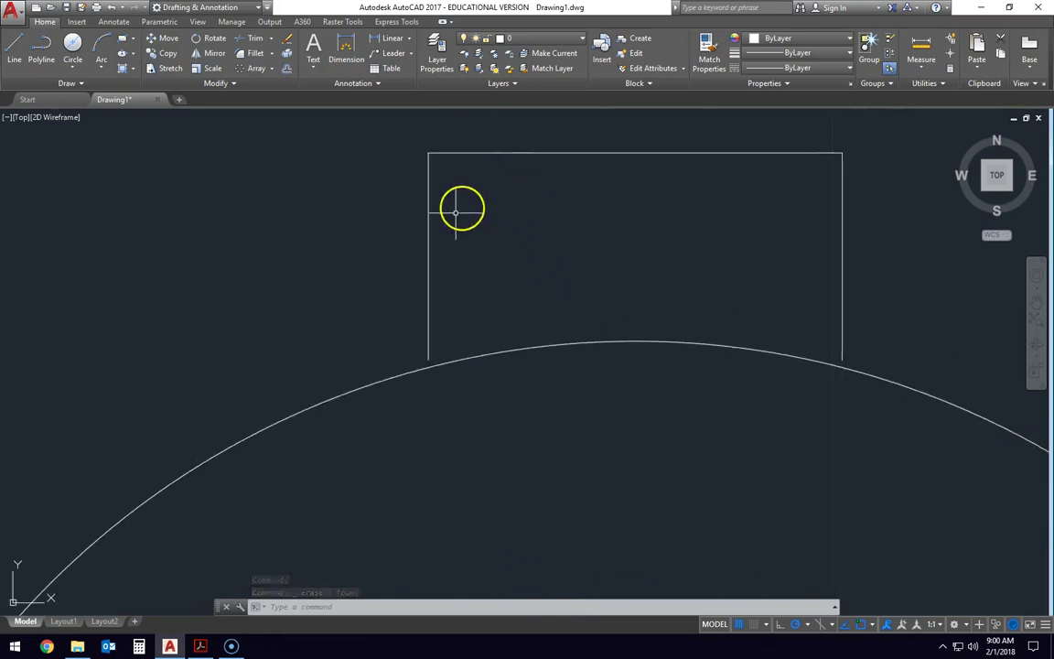
Step: Move the three keyway lines so the left side's lower end snaps exactly onto the inner circle
left_click(372, 138)
left_click(892, 227)
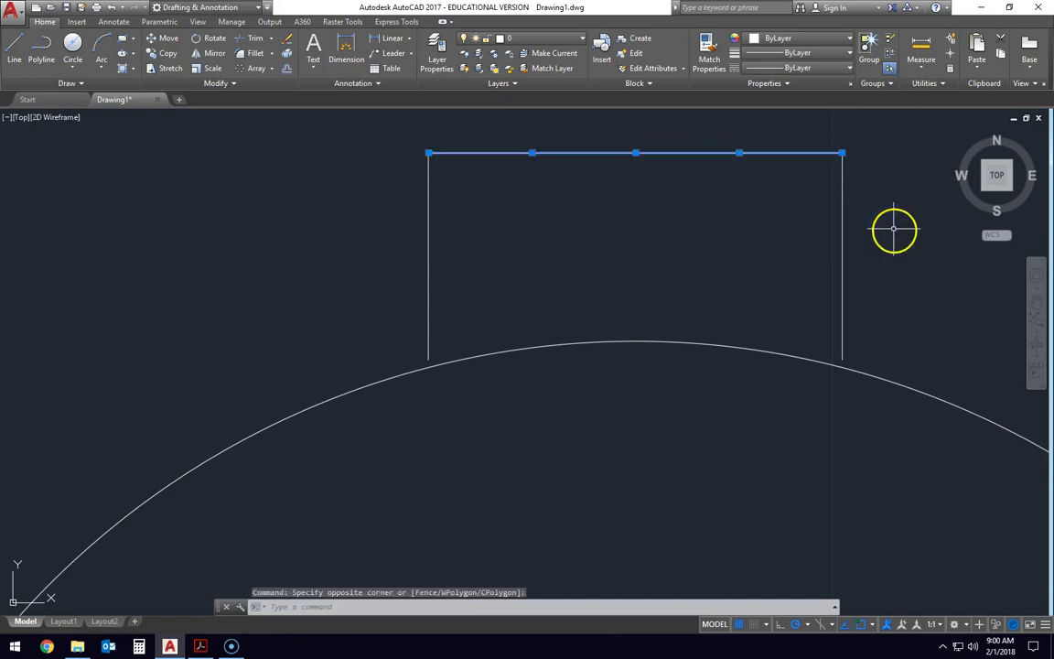
left_click(878, 144)
left_click(428, 265)
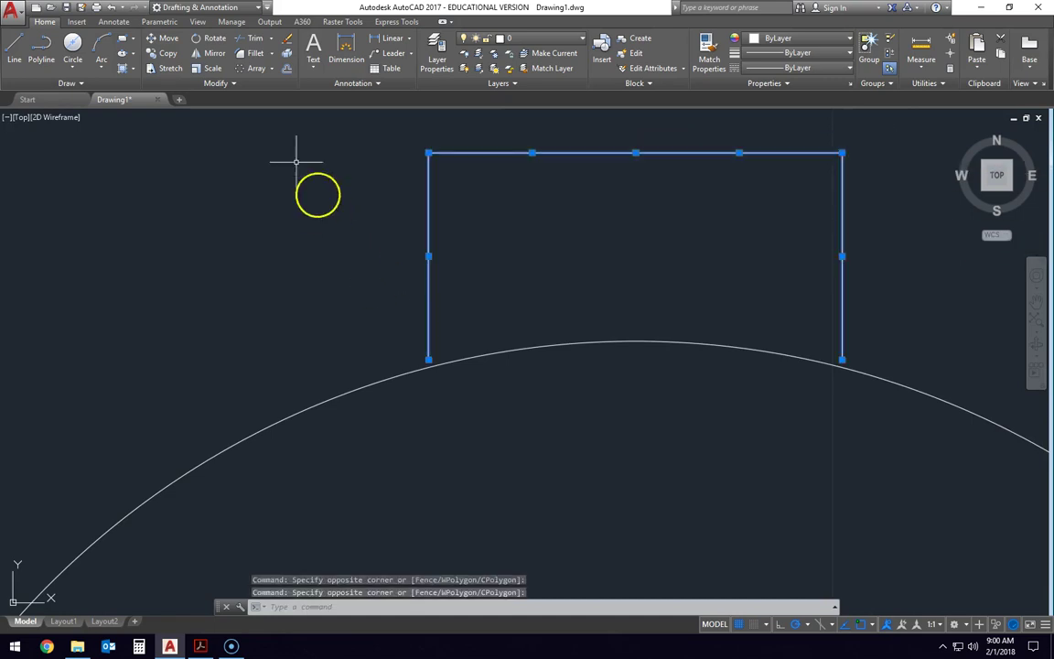
left_click(168, 38)
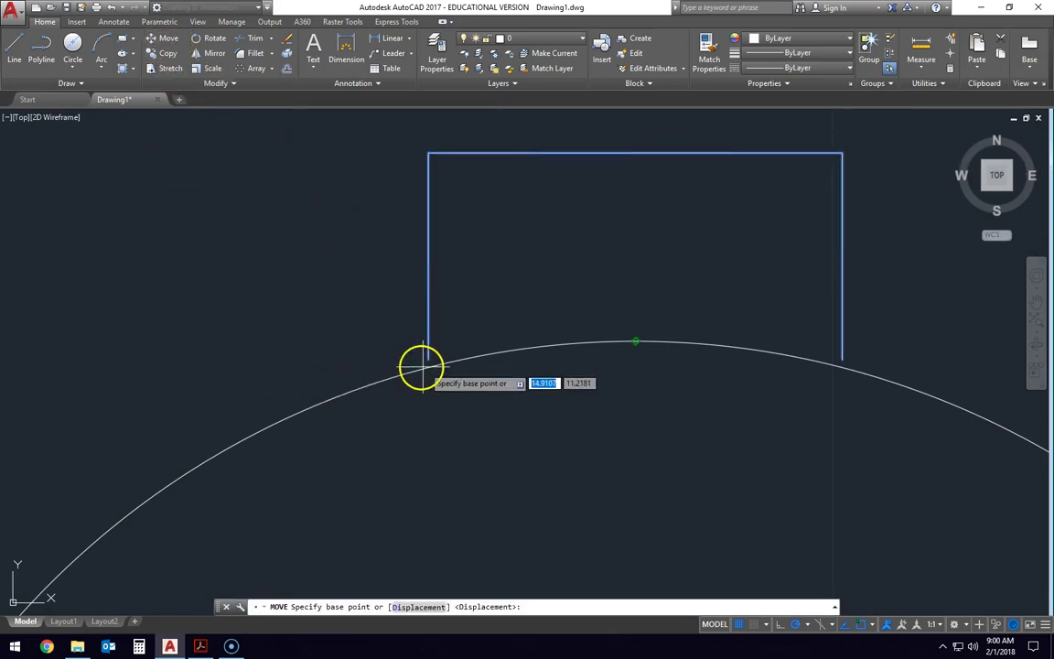
scroll(419, 365, "up", 3)
left_click(497, 307)
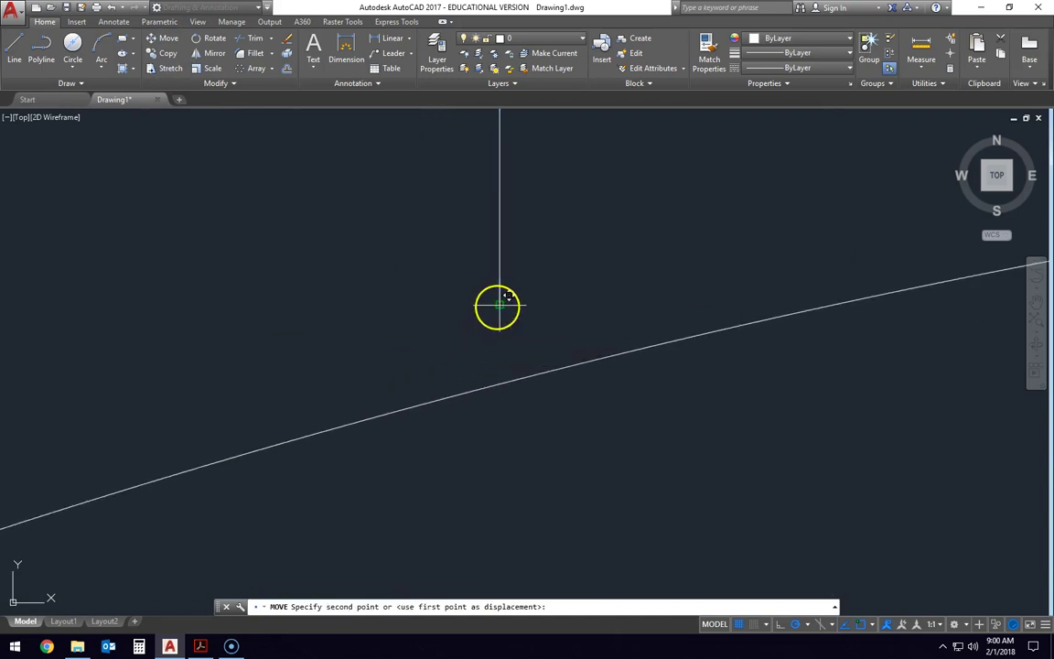
left_click(500, 376)
scroll(553, 294, "down", 2)
scroll(641, 275, "down", 2)
scroll(679, 264, "down", 2)
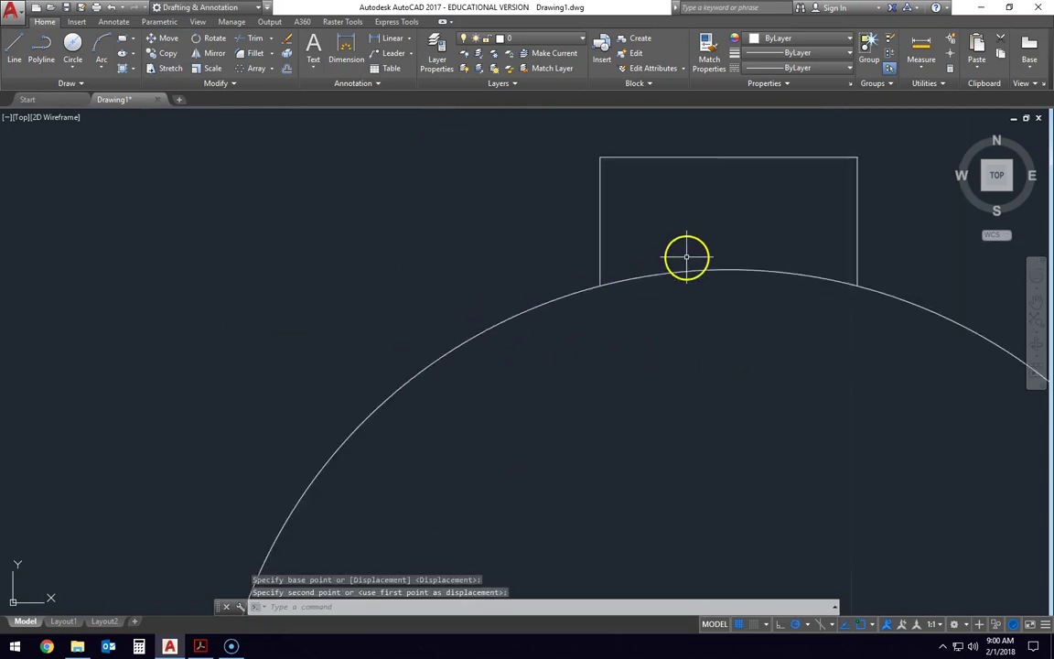
middle_click_drag(684, 256, 395, 308)
scroll(405, 278, "up", 4)
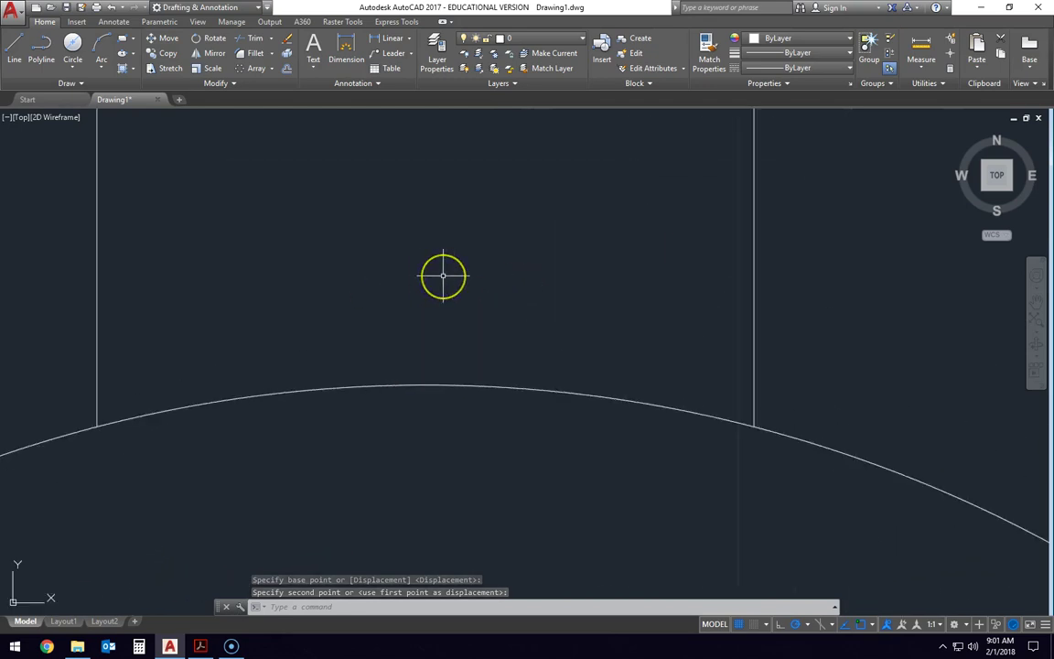
scroll(441, 275, "down", 8)
middle_click_drag(443, 274, 457, 169)
type("trim")
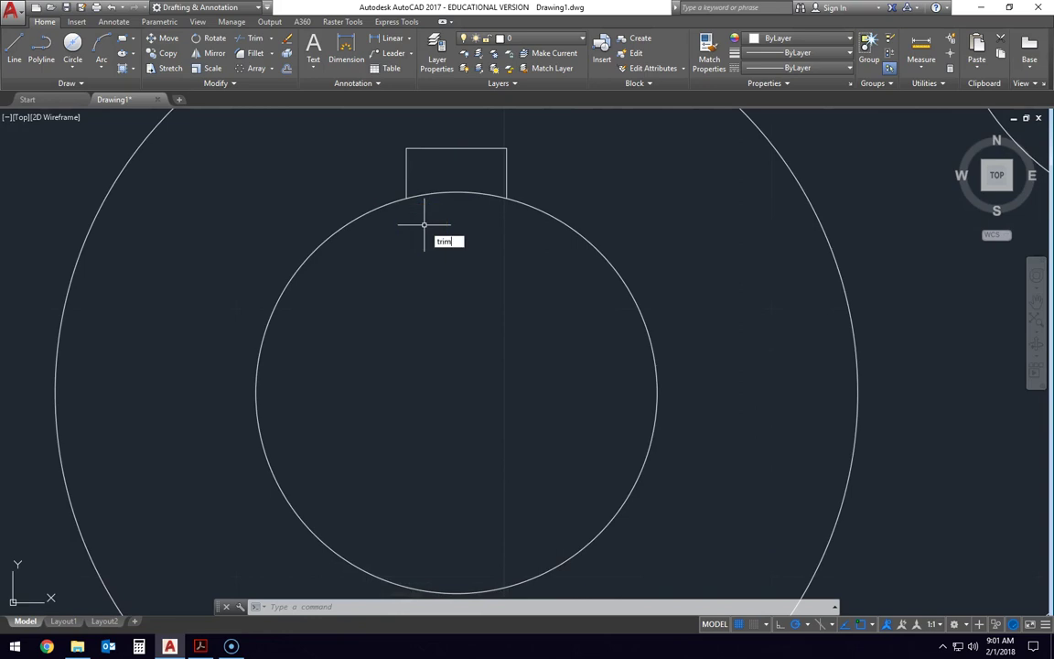
Step: Trim the bore arc between the keyway sides, using all edges as cutting edges
key("Return")
key("Return")
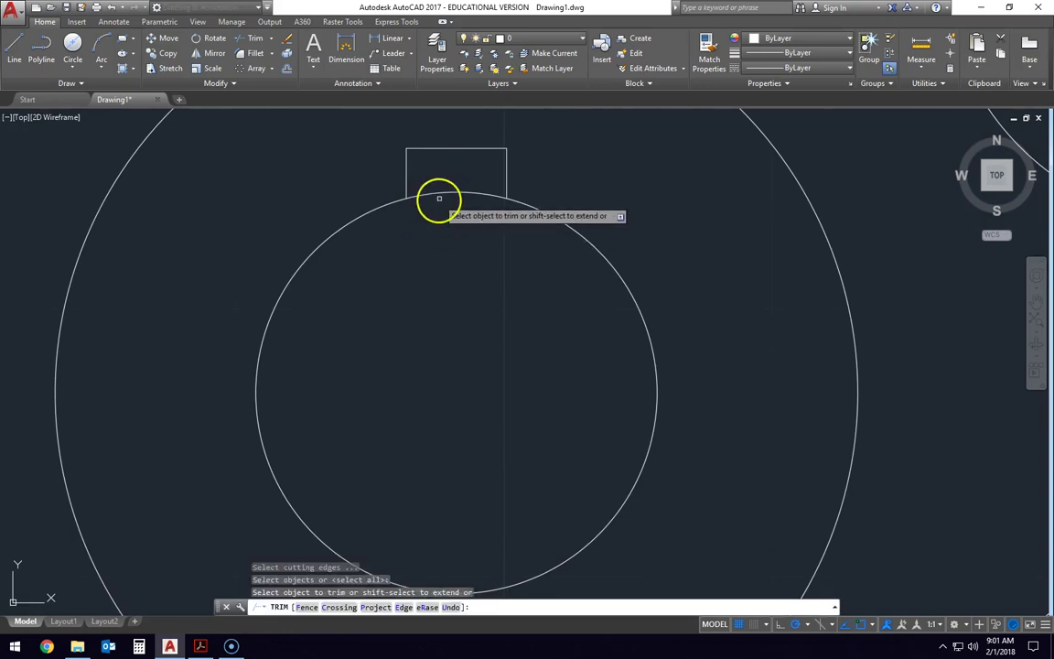
left_click(441, 191)
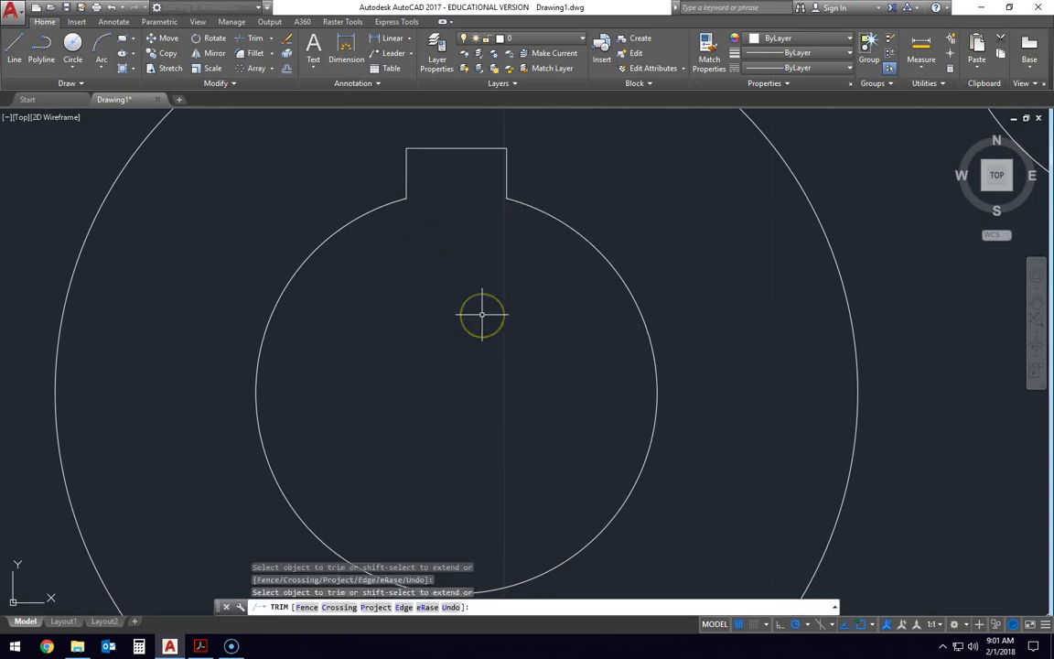
key("Escape")
scroll(482, 313, "down", 2)
scroll(482, 313, "down", 4)
mouse_move(482, 313)
middle_mouse_down()
mouse_move(525, 292)
mouse_move(527, 318)
middle_mouse_up()
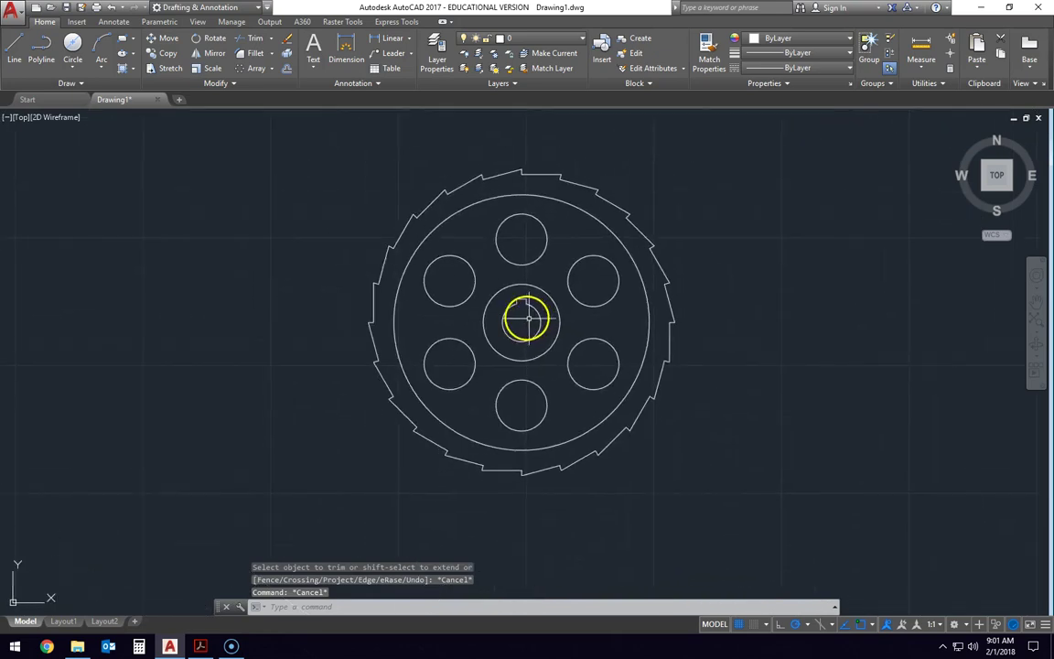